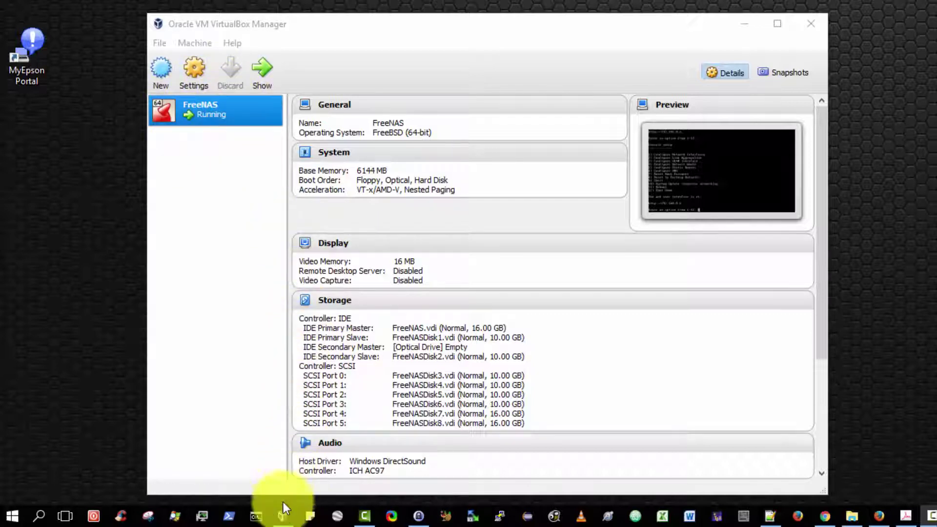
In Firefox, go to the FreeNAS web interface at 192.168.0.6
mouse_move(288, 517)
left_click(337, 454)
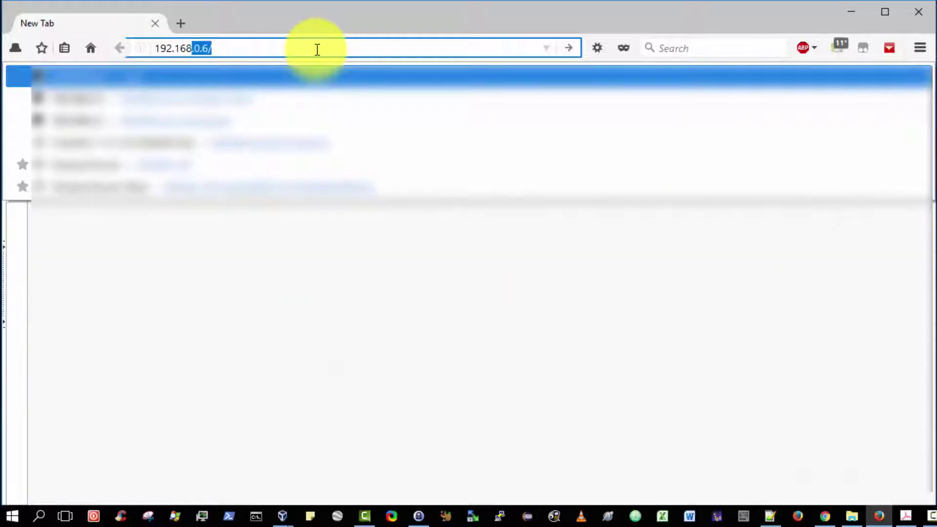
type(".0.")
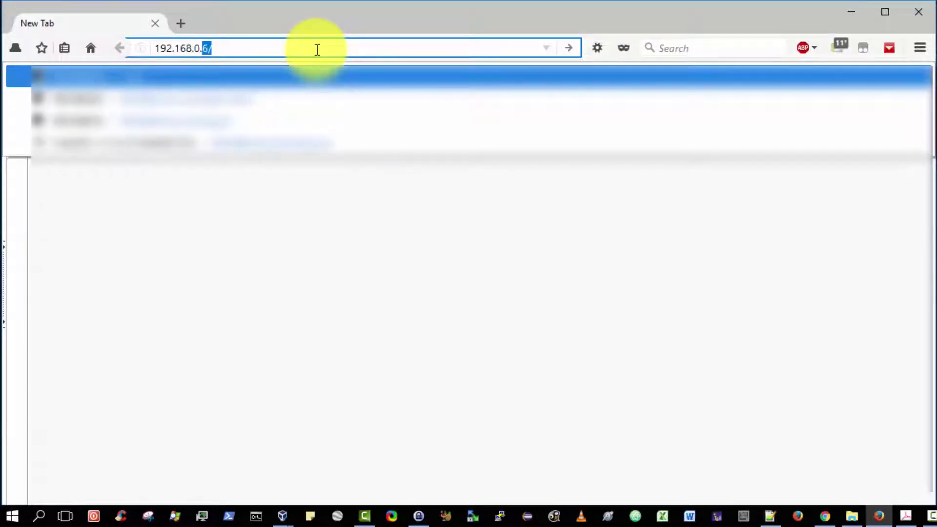
key("Return")
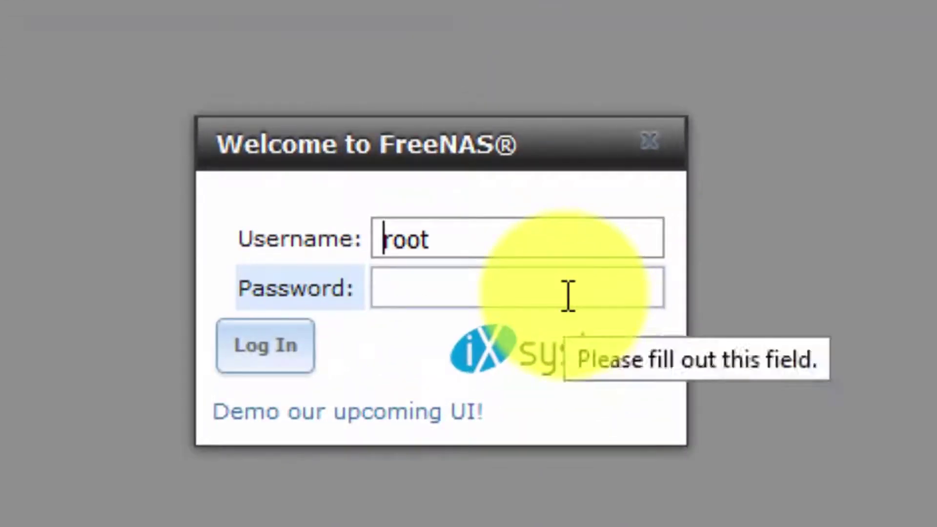
Log in to FreeNAS as root with the account password
left_click(530, 288)
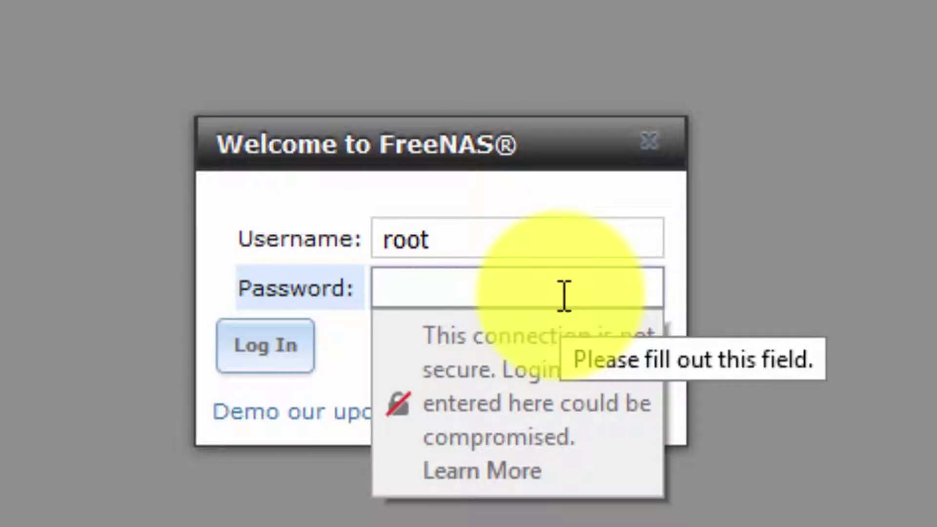
type("password12")
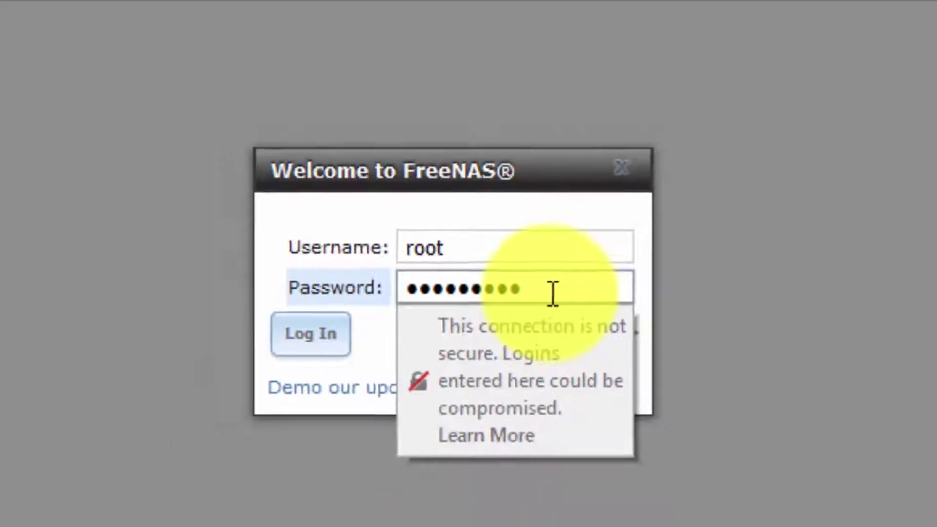
key("Return")
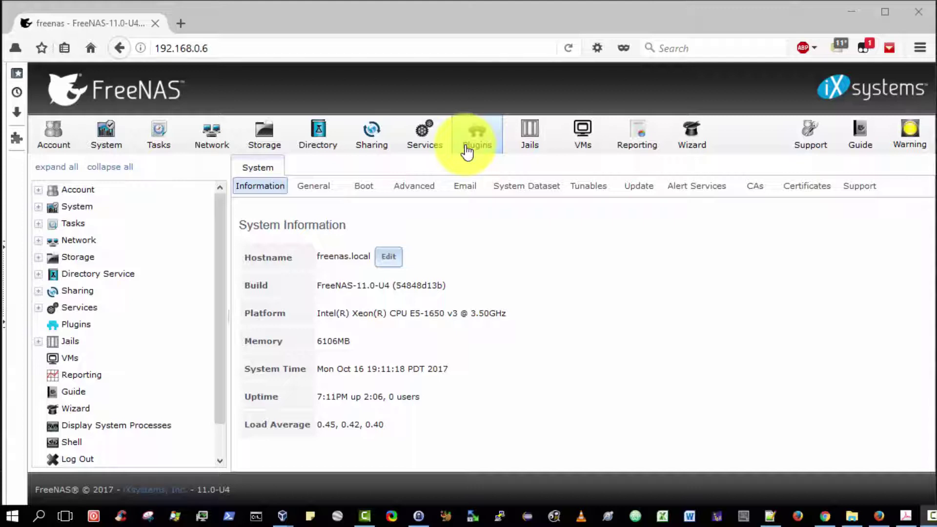
Open Storage to list the StripeVol and raid5vol volumes
left_click(262, 138)
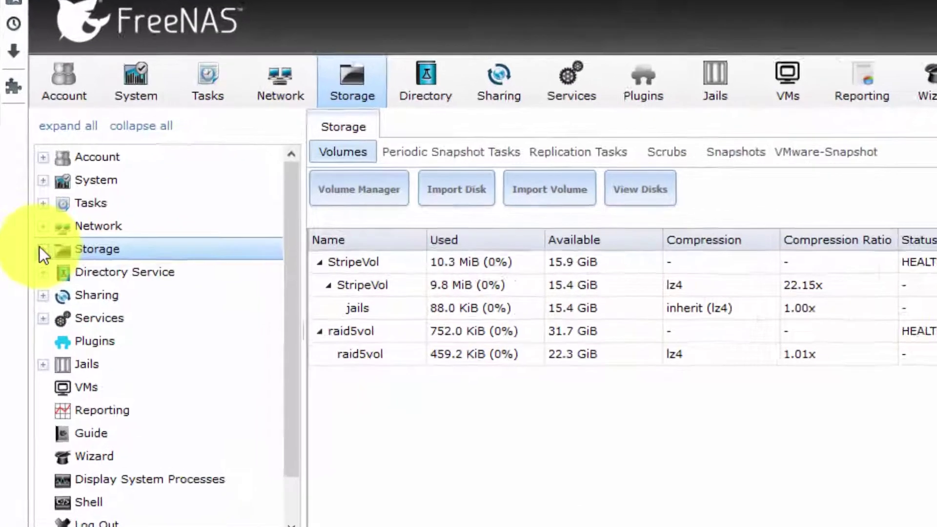
Create dataset 'FTP' under raid5vol with Case Sensitivity set to Insensitive
left_click(38, 257)
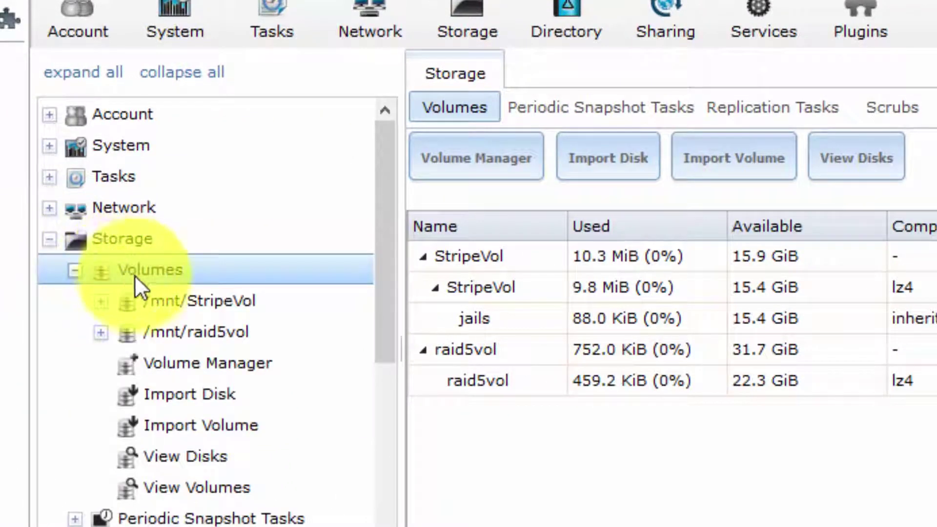
left_click(102, 333)
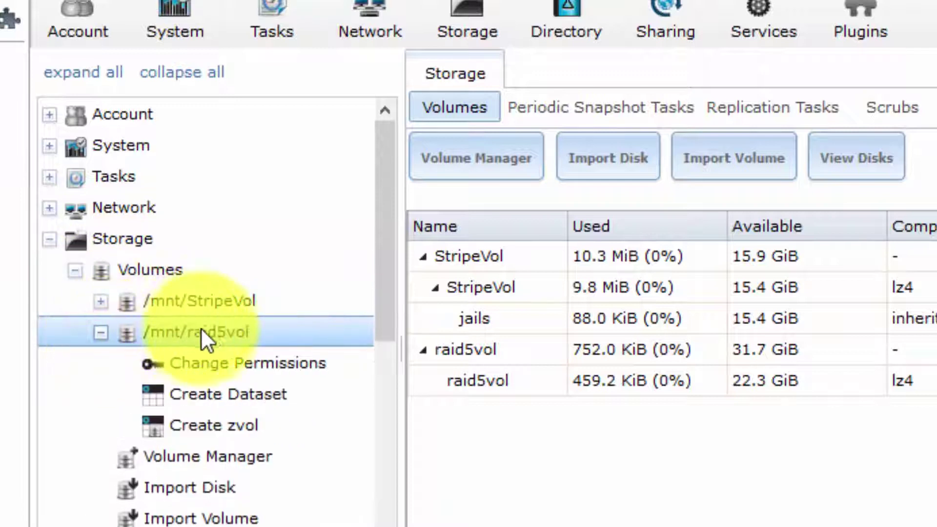
left_click(190, 393)
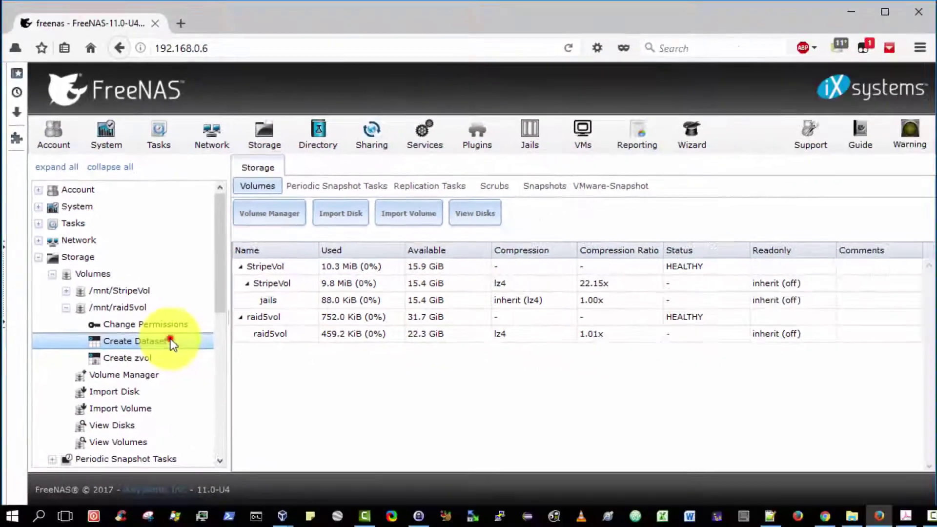
left_click(294, 391)
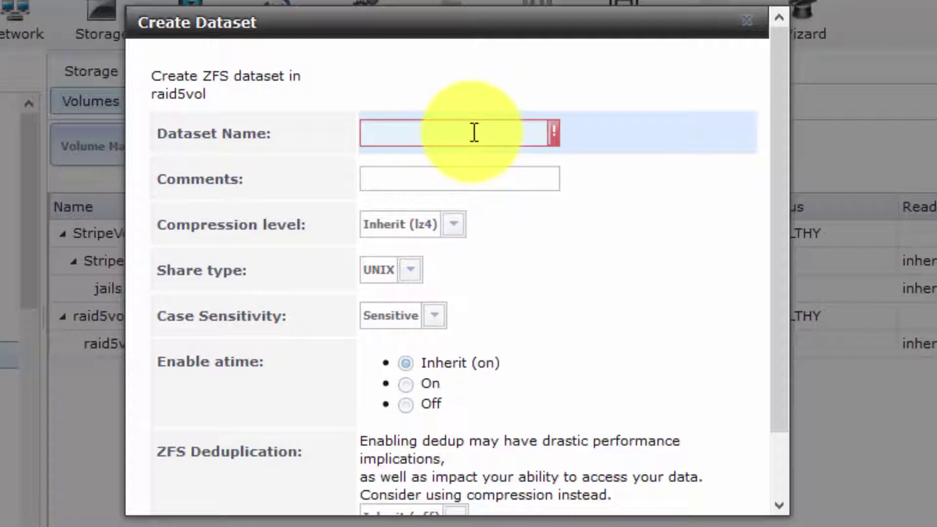
left_click(413, 123)
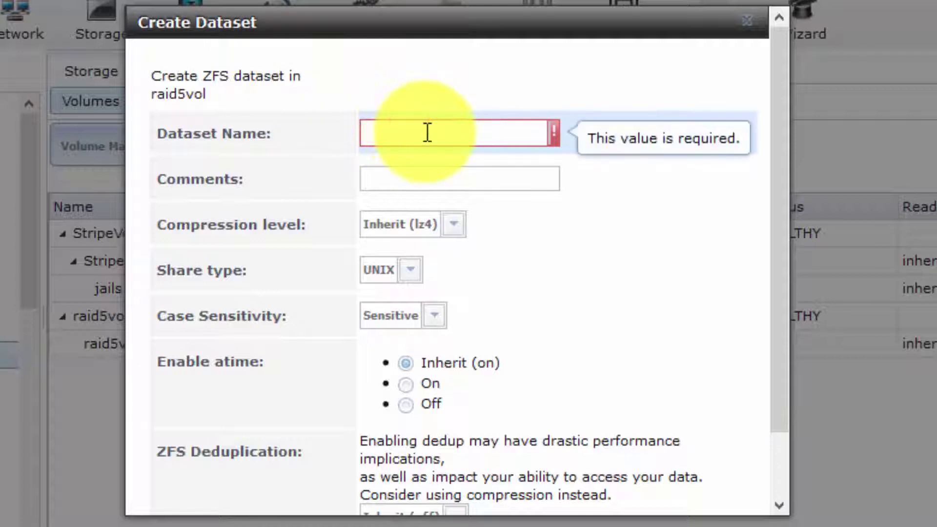
type("FTP")
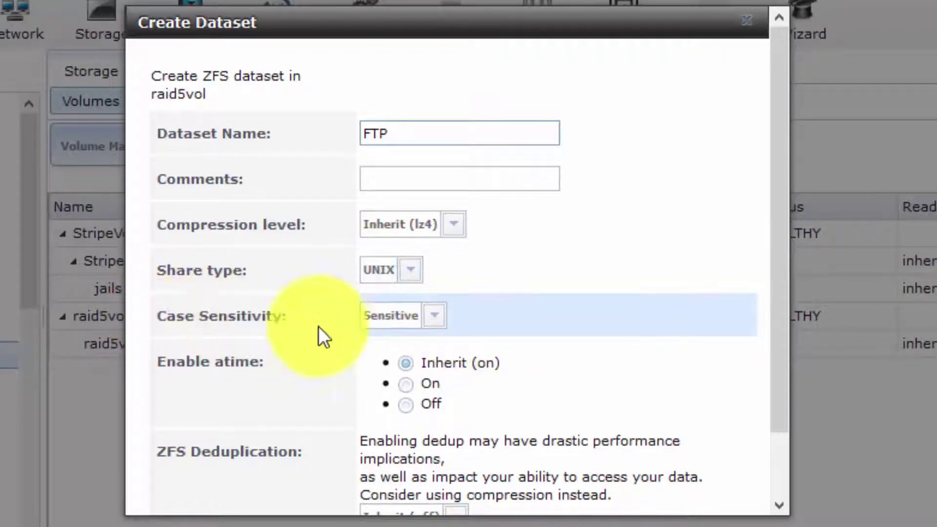
left_click(435, 317)
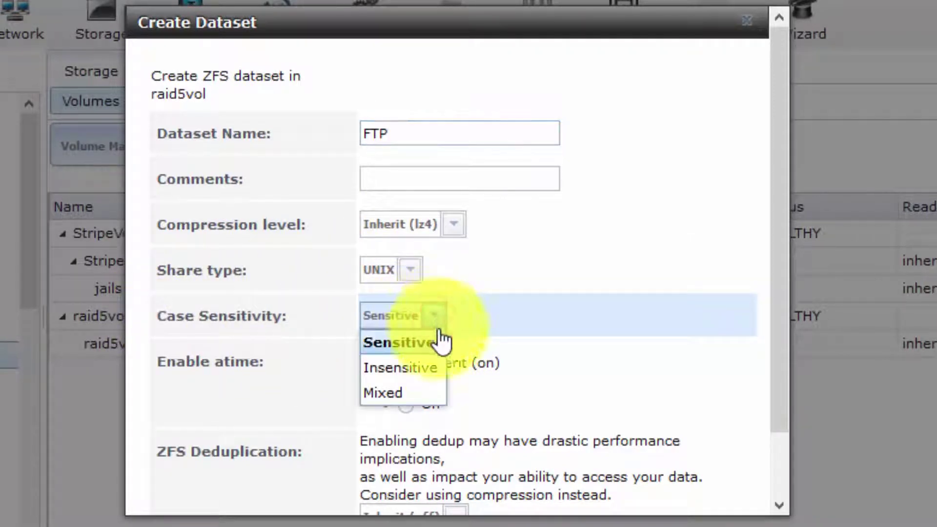
left_click(422, 374)
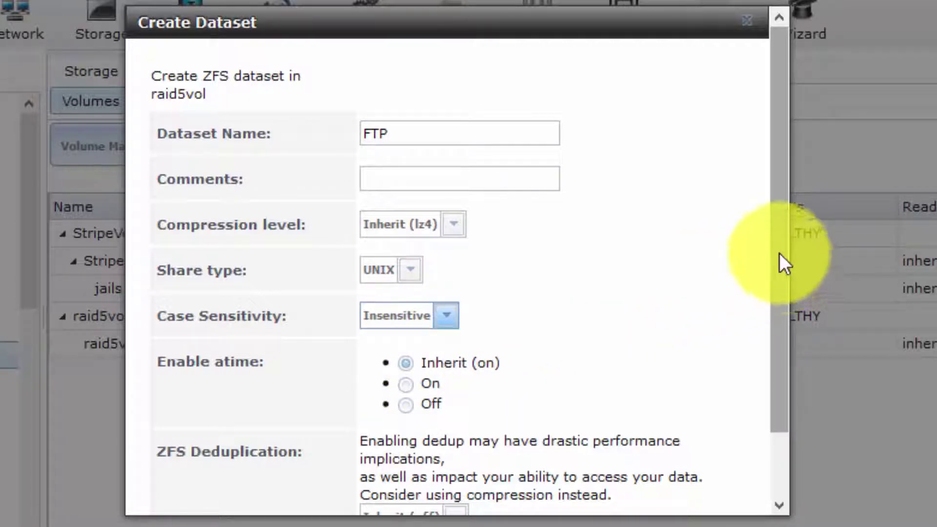
left_click_drag(780, 252, 809, 364)
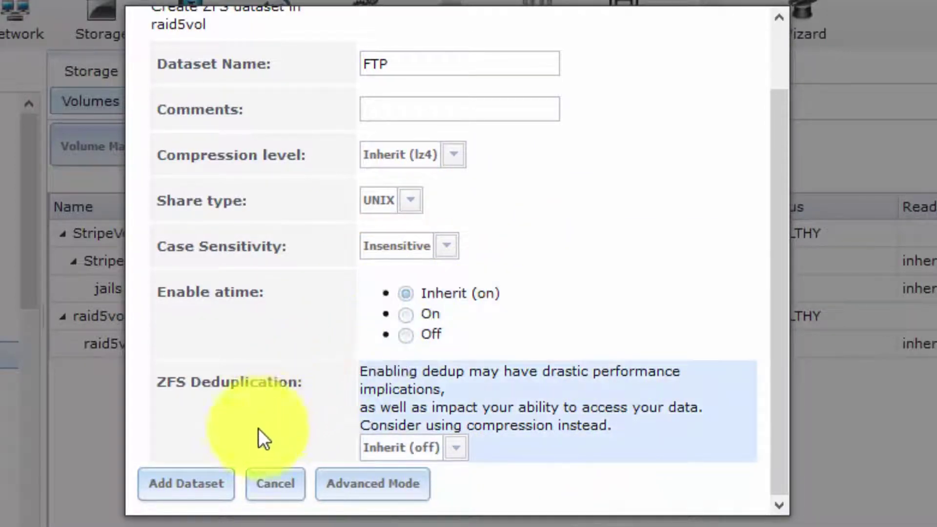
left_click(194, 485)
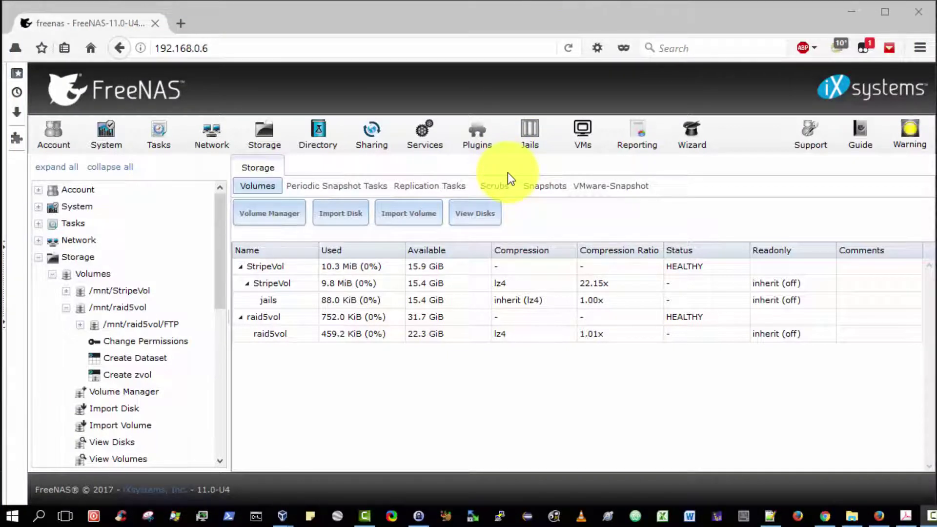
Show the Users list under Account
left_click(46, 143)
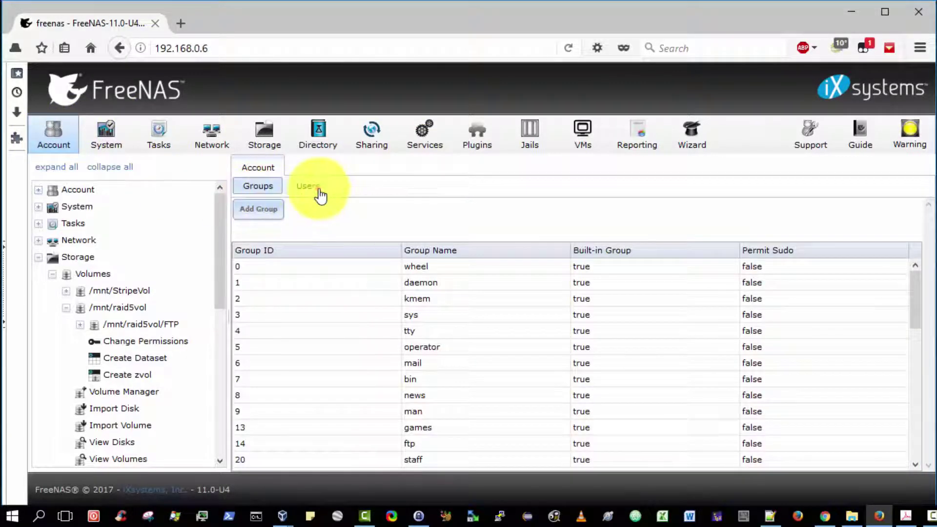
left_click(320, 196)
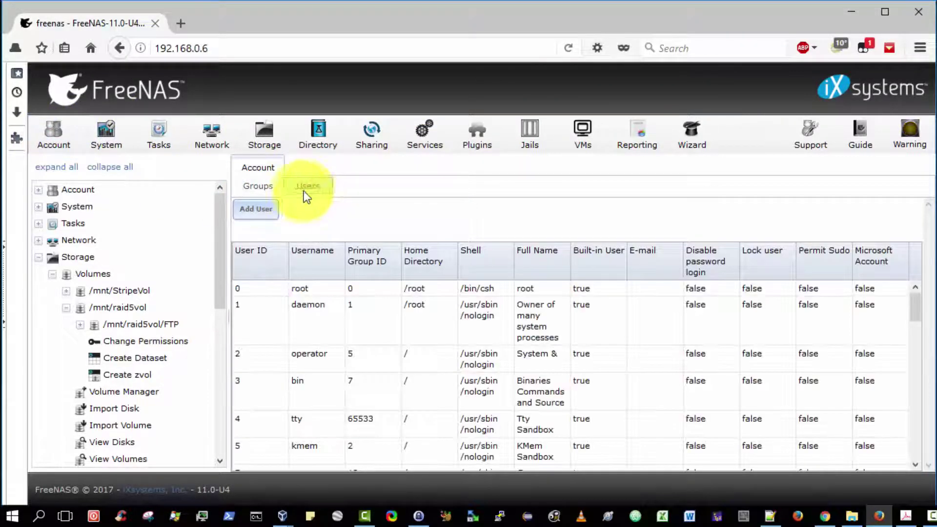
Begin a new user 'ftpuser' with ID 1001 and primary group ftp, no separate group
left_click(261, 211)
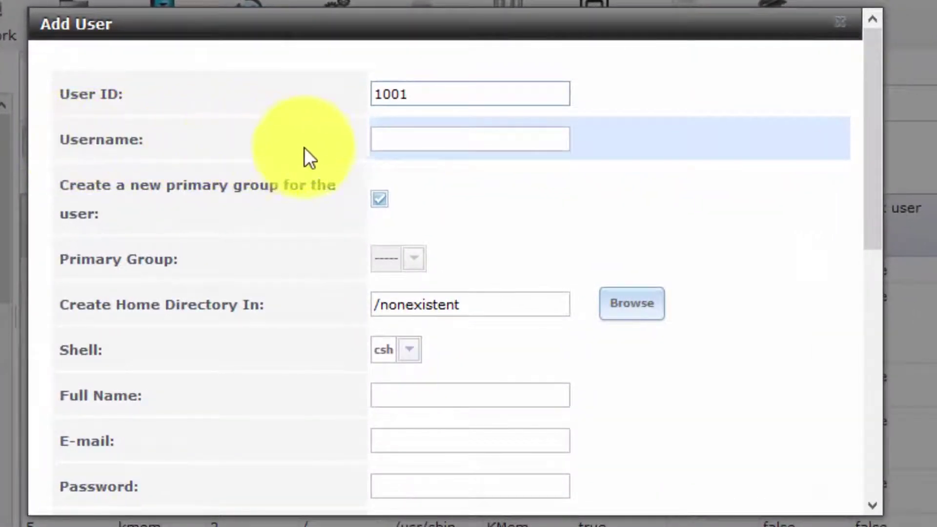
left_click(411, 90)
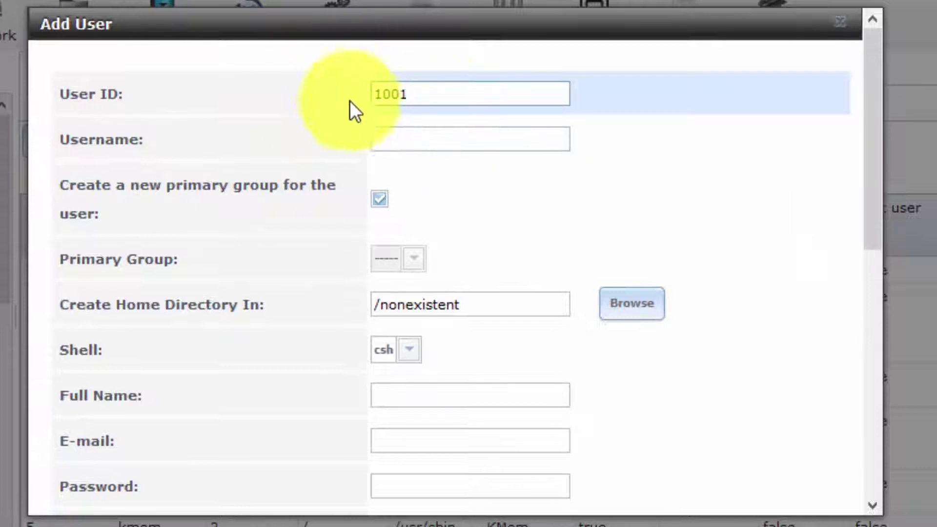
left_click(415, 139)
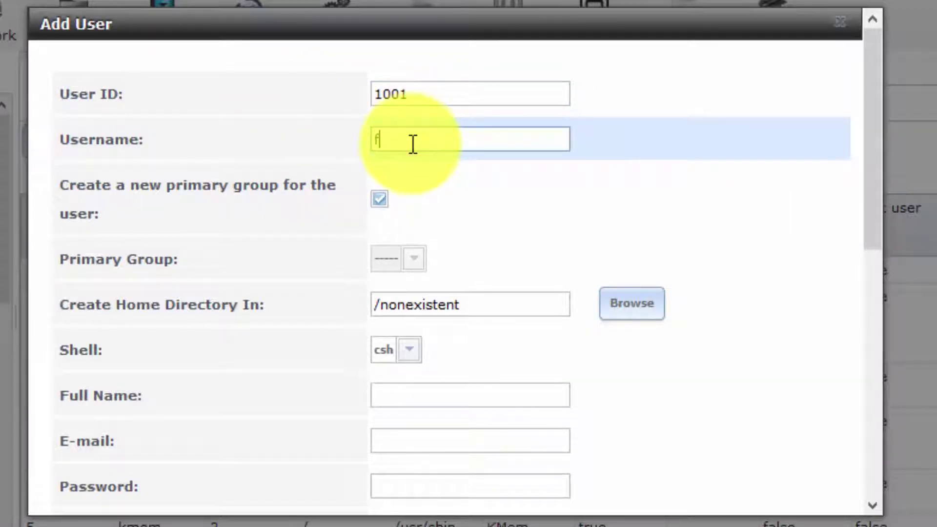
type("ftpuser")
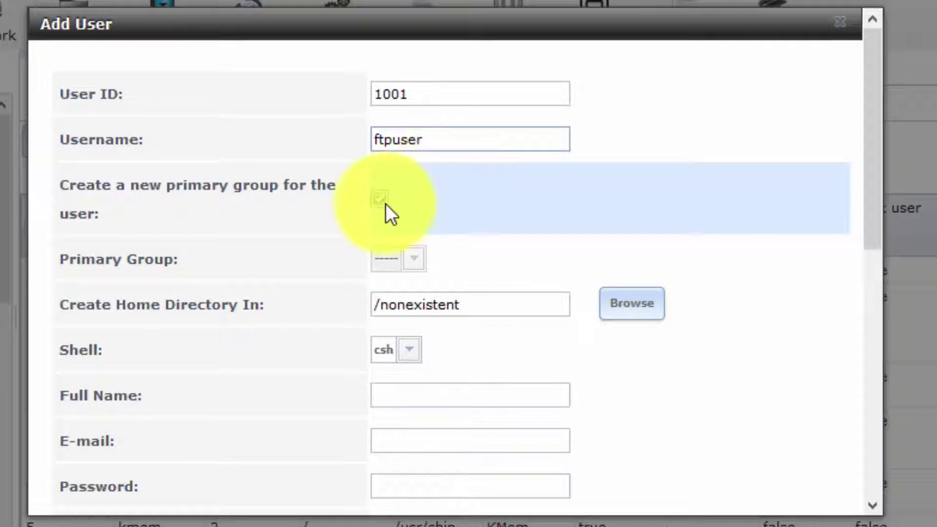
left_click(381, 202)
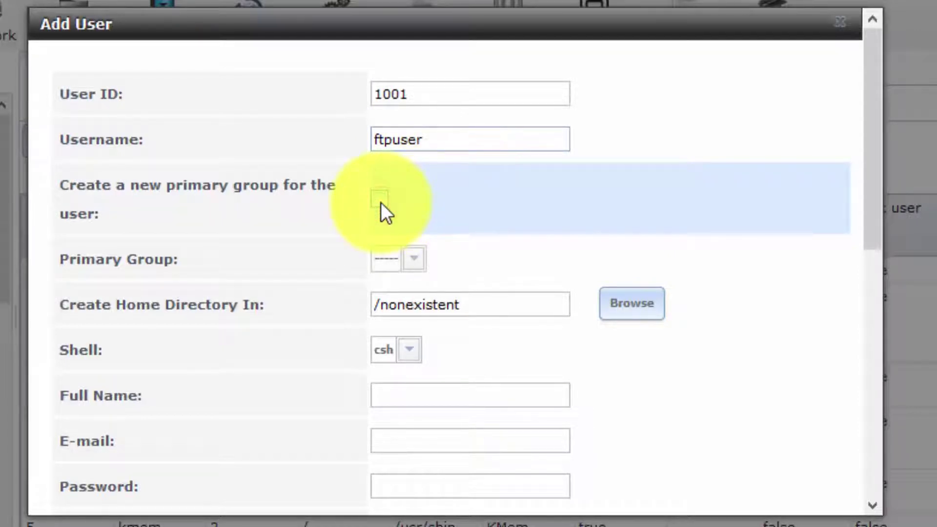
left_click(411, 259)
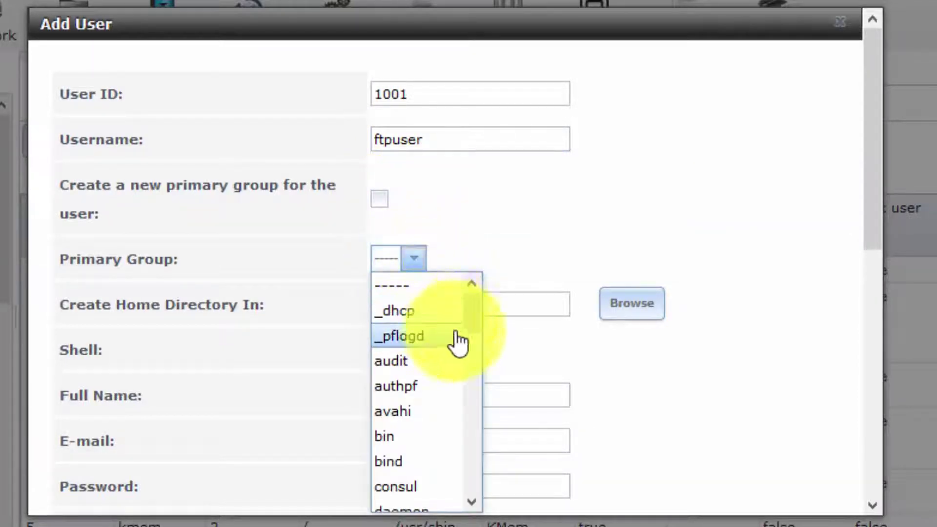
left_click_drag(479, 313, 493, 362)
left_click(390, 321)
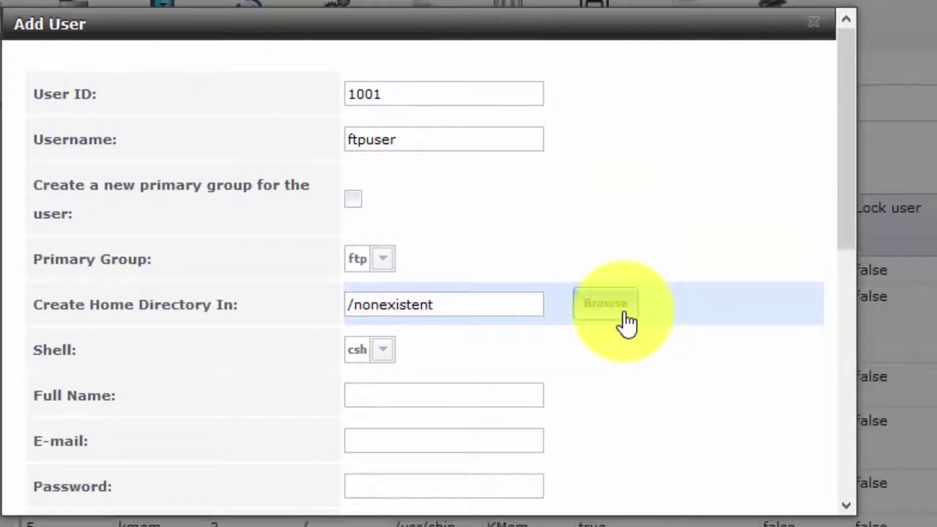
Set the home directory location to /mnt/raid5vol/FTP
left_click(608, 306)
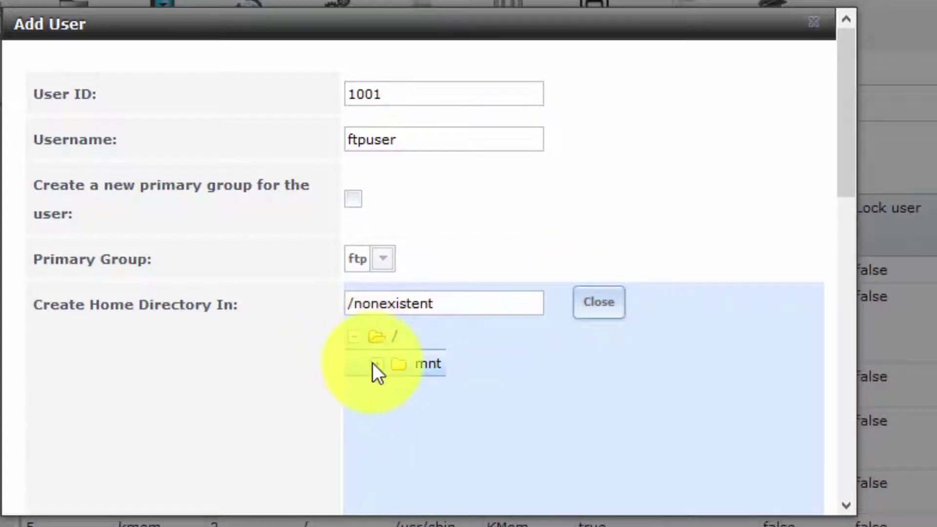
left_click(374, 363)
left_click(416, 421)
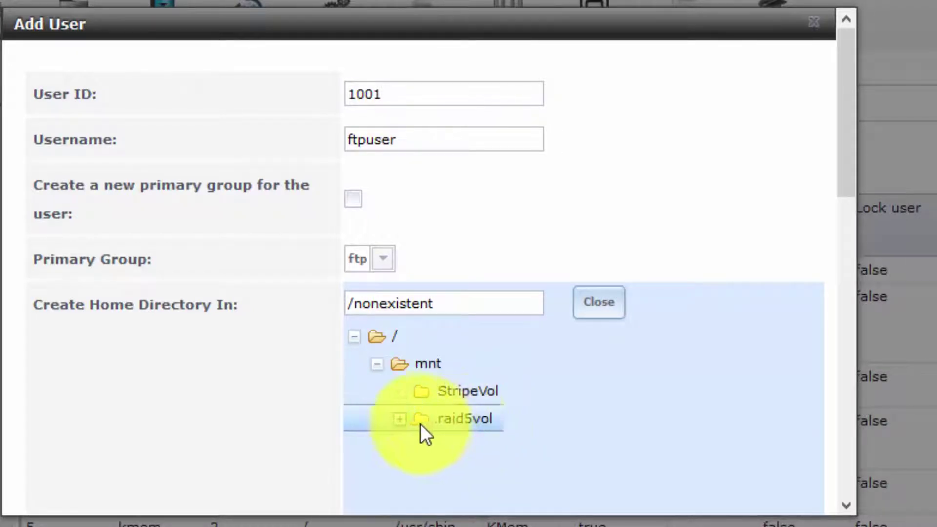
left_click(400, 419)
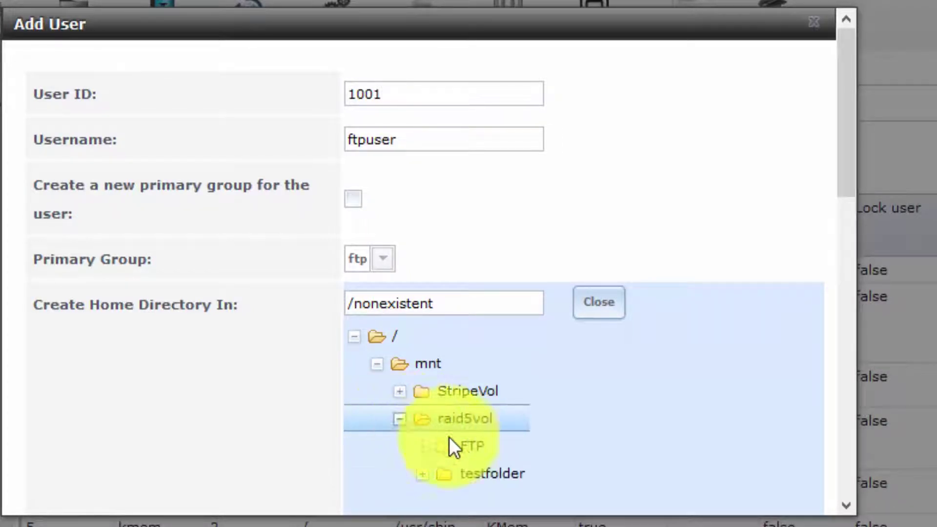
left_click(471, 446)
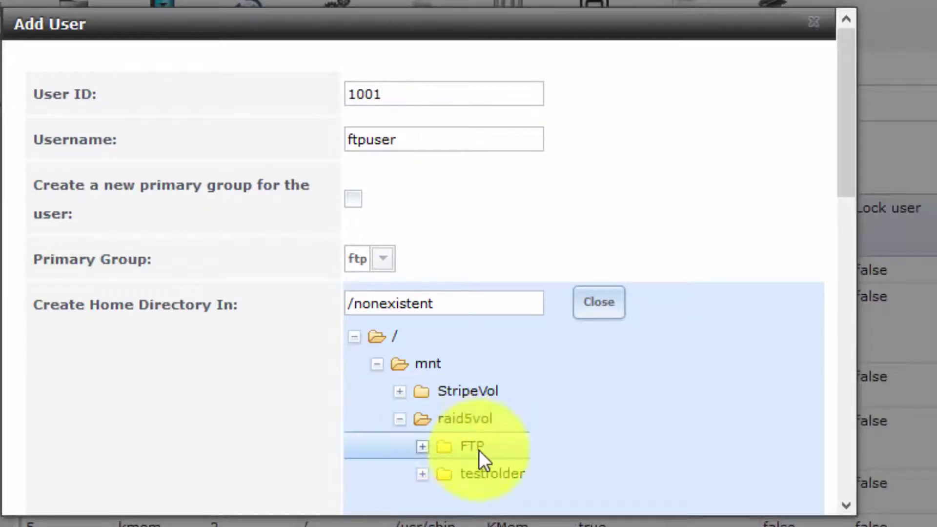
left_click(422, 445)
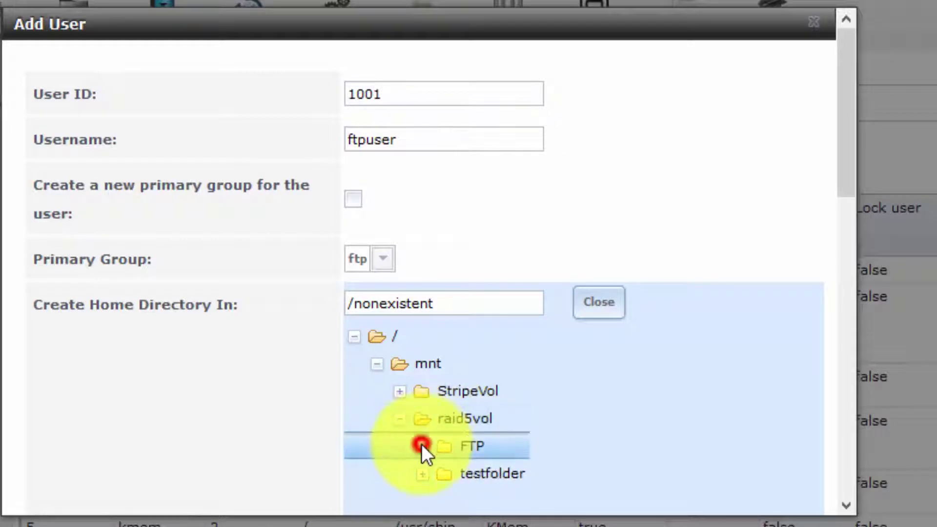
left_click(467, 447)
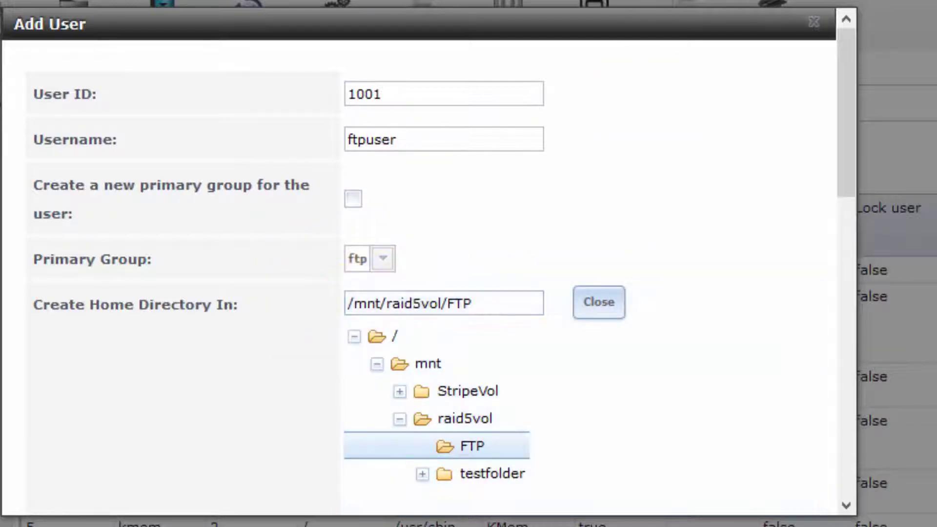
left_click(844, 114)
Enter the full name 'FTP User' and the user's e-mail address
left_click_drag(845, 114, 832, 322)
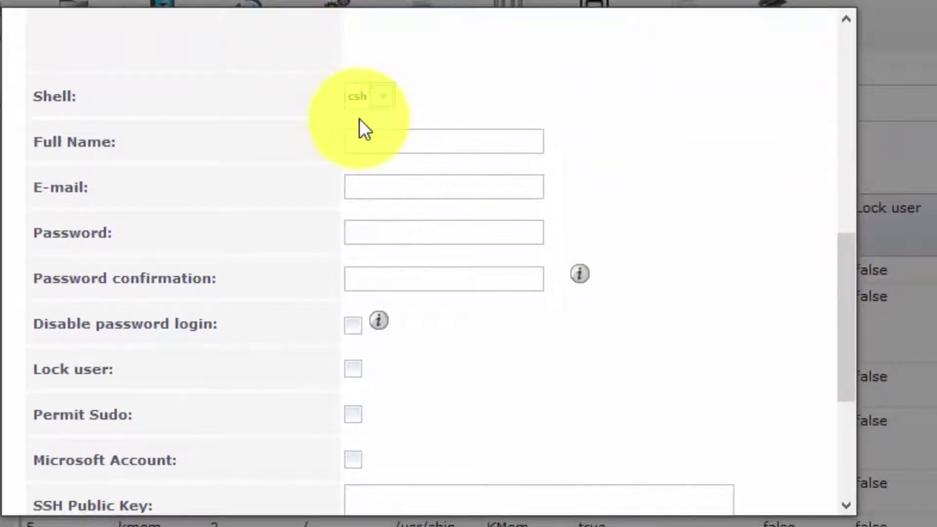
left_click(445, 150)
left_click(441, 148)
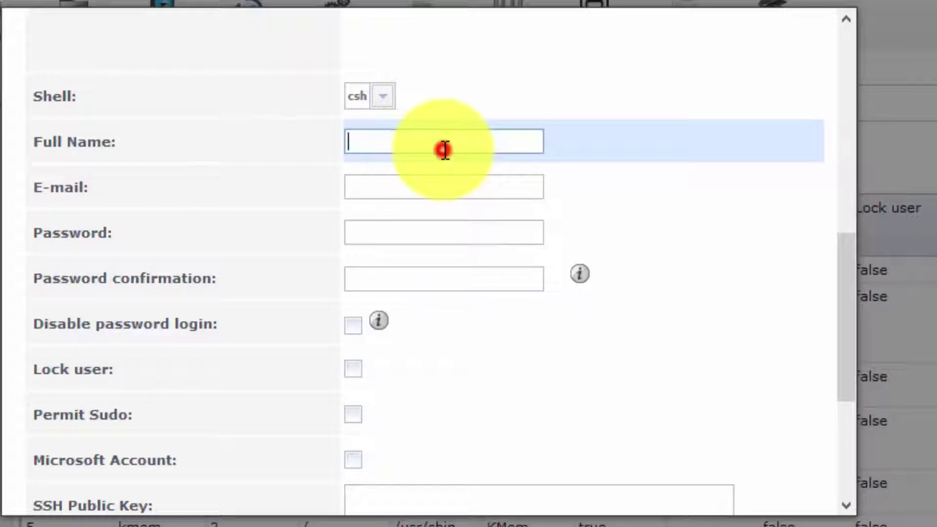
type("FTP Uswer")
key("BackSpace")
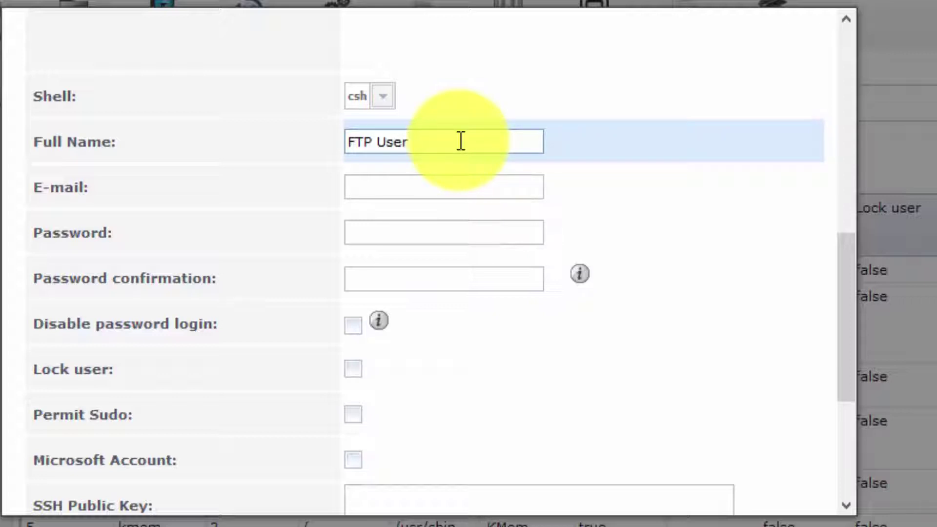
left_click(449, 190)
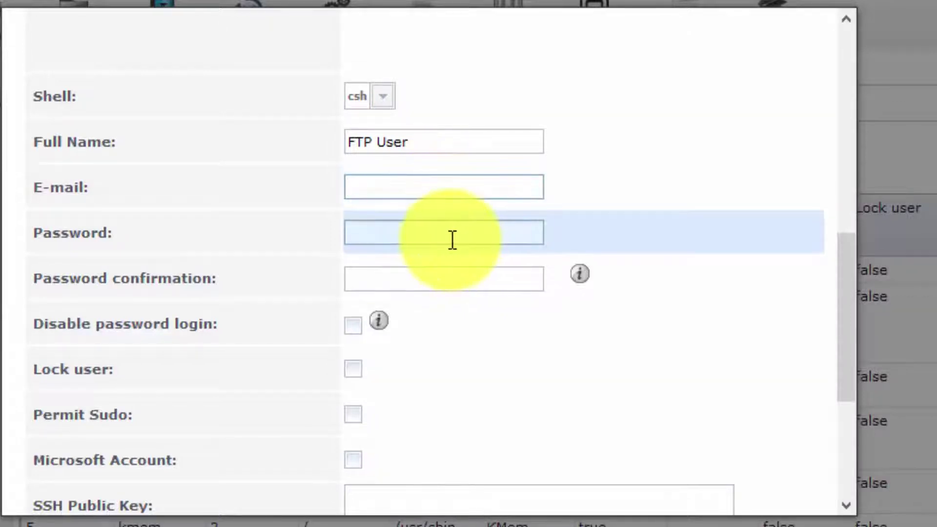
left_click(414, 182)
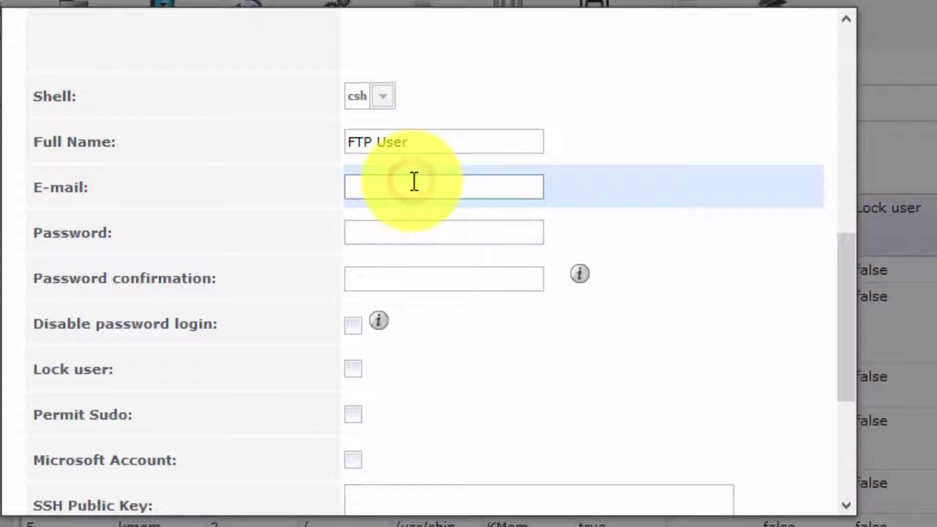
type("f")
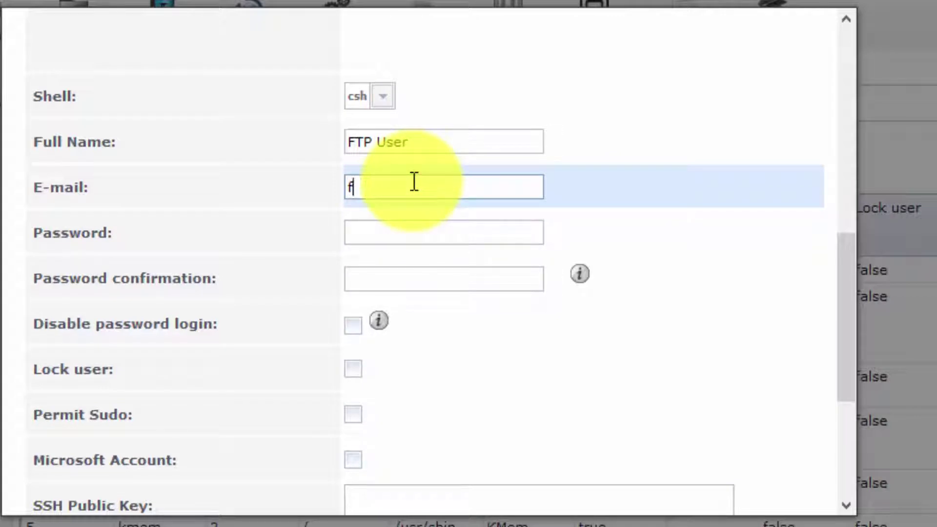
type("tp@example.org")
Set and confirm the account password, then save the ftpuser account
left_click(457, 223)
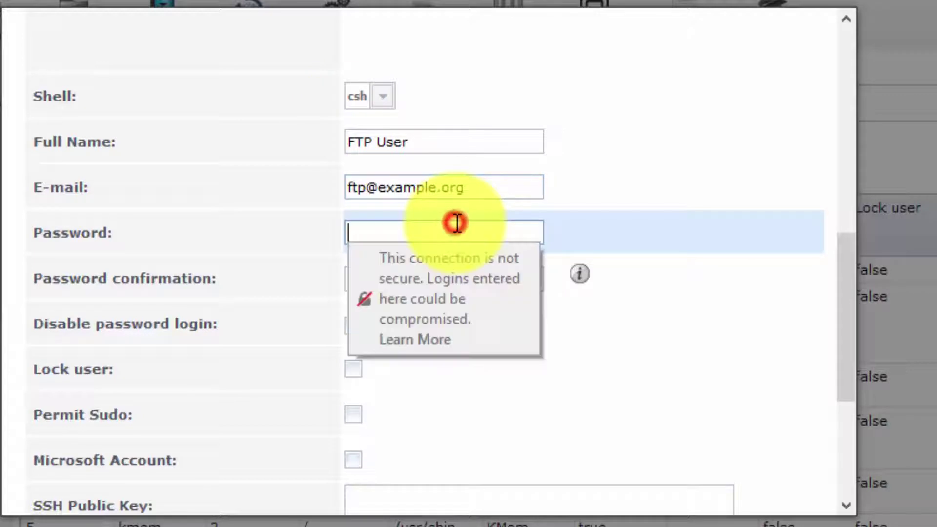
type("•••••••")
key("Tab")
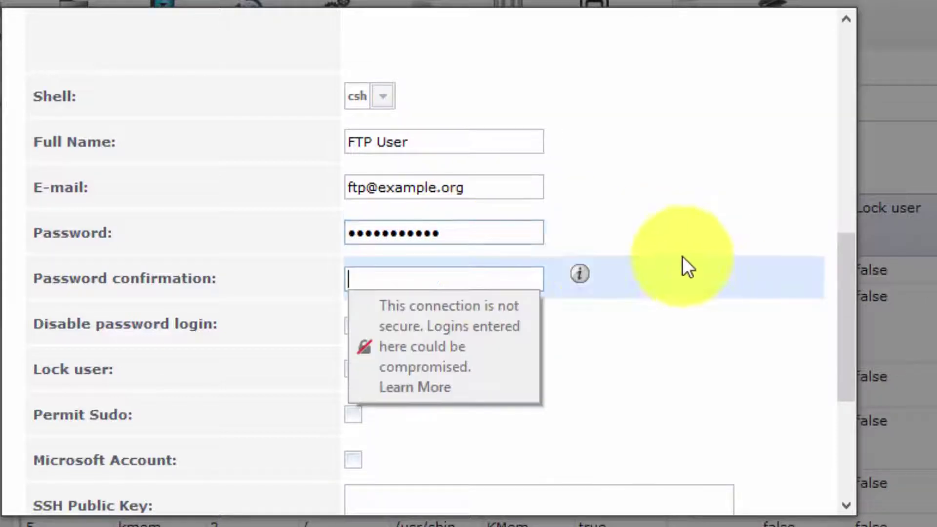
type("•••••••••")
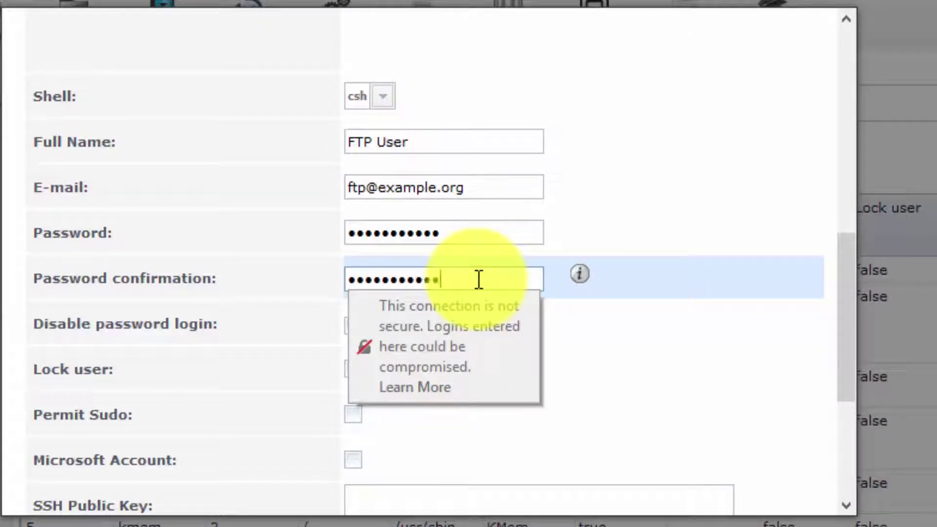
left_click(708, 276)
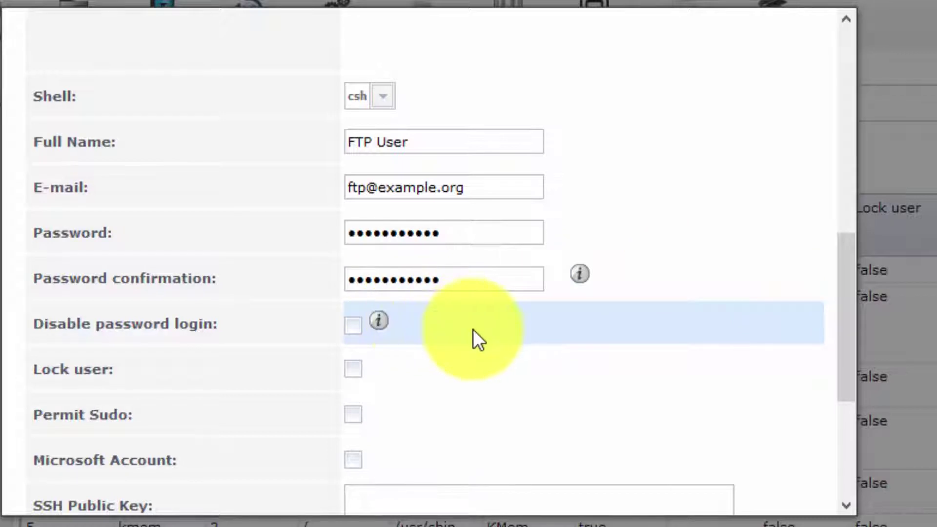
left_click_drag(844, 349, 909, 462)
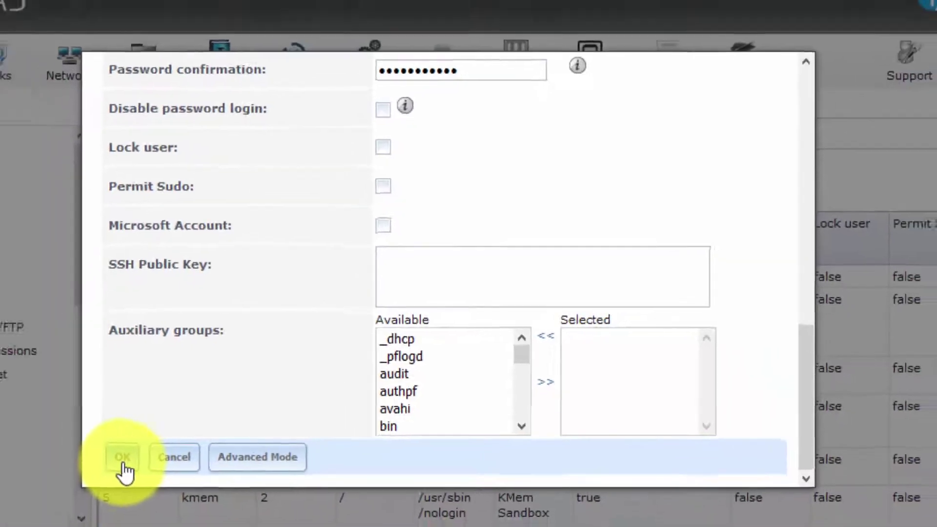
left_click(49, 488)
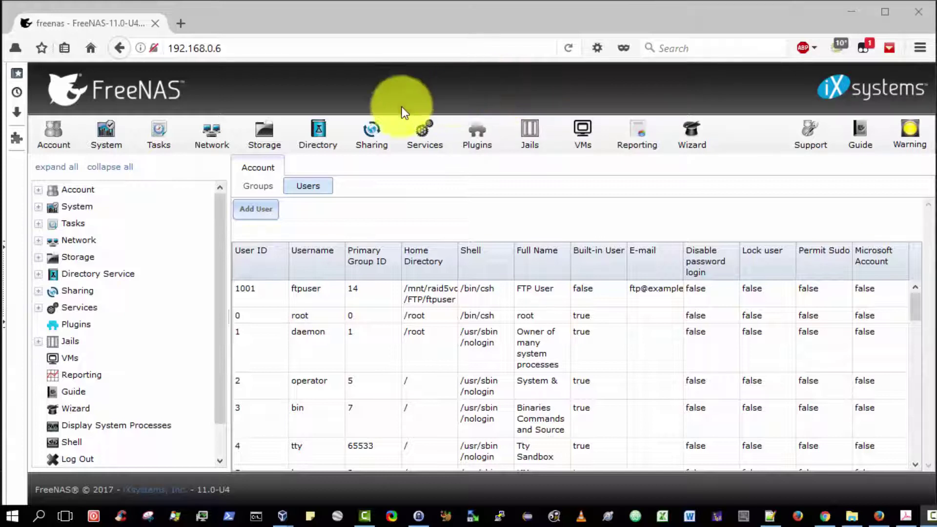
Go to Storage, open Volume Manager, and close it without changes
left_click(260, 138)
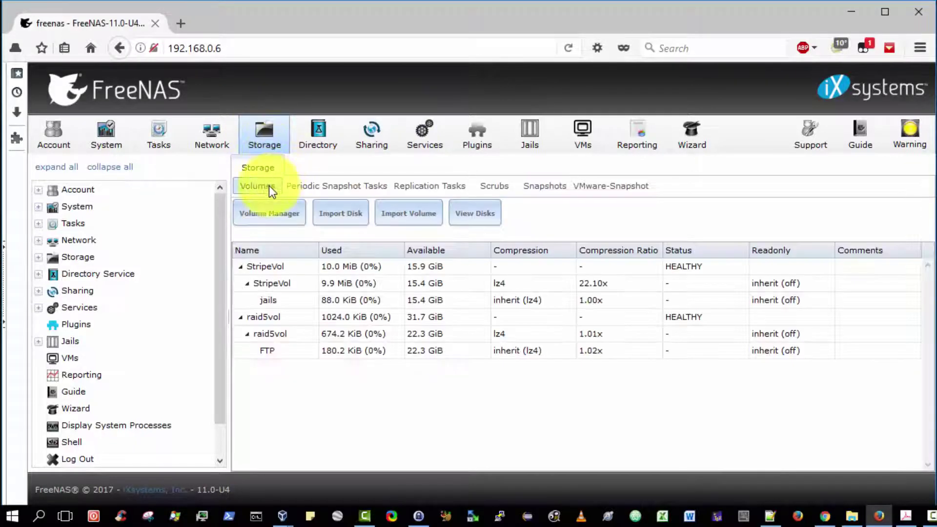
left_click(272, 215)
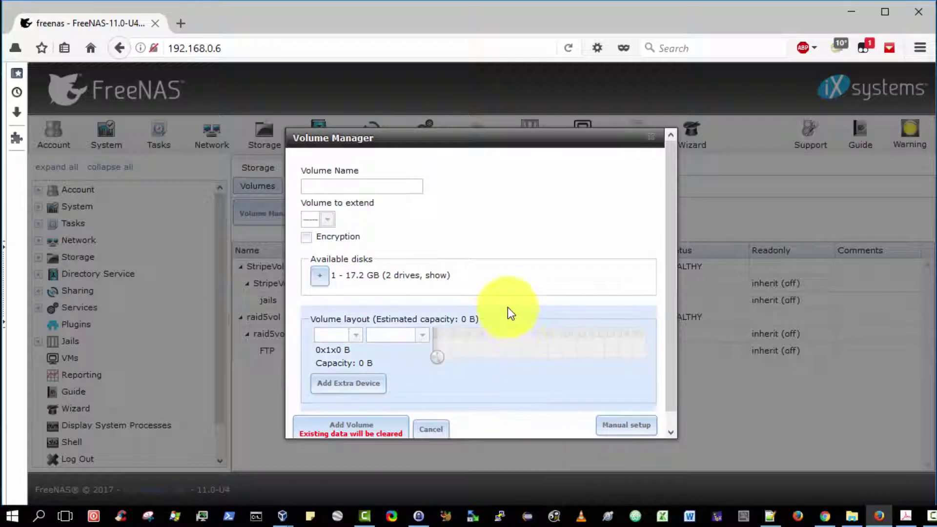
key("Escape")
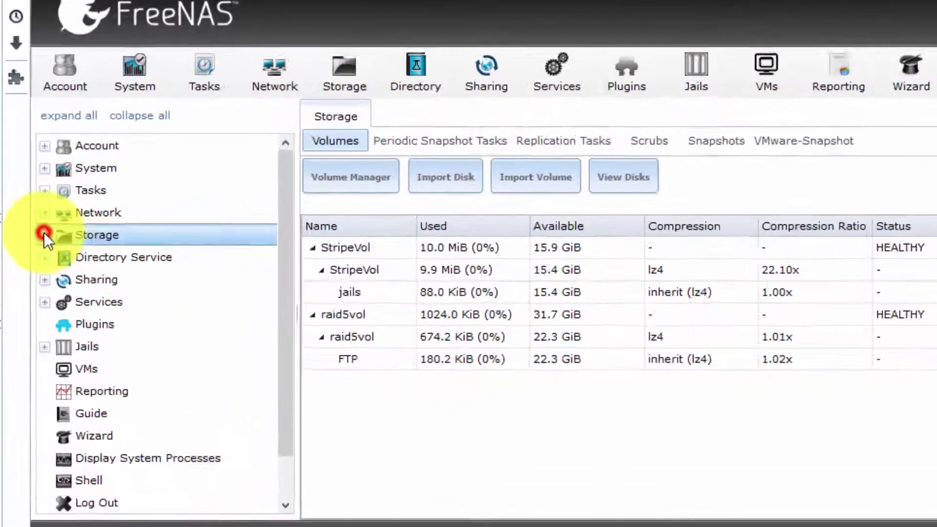
Expand the navigation tree to /mnt/raid5vol/FTP and choose Change Permissions
left_click(38, 257)
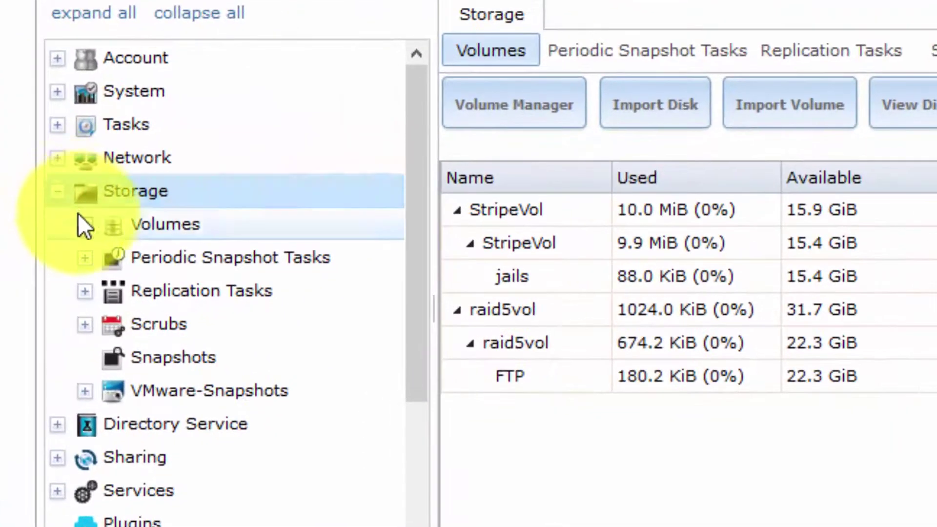
left_click(82, 221)
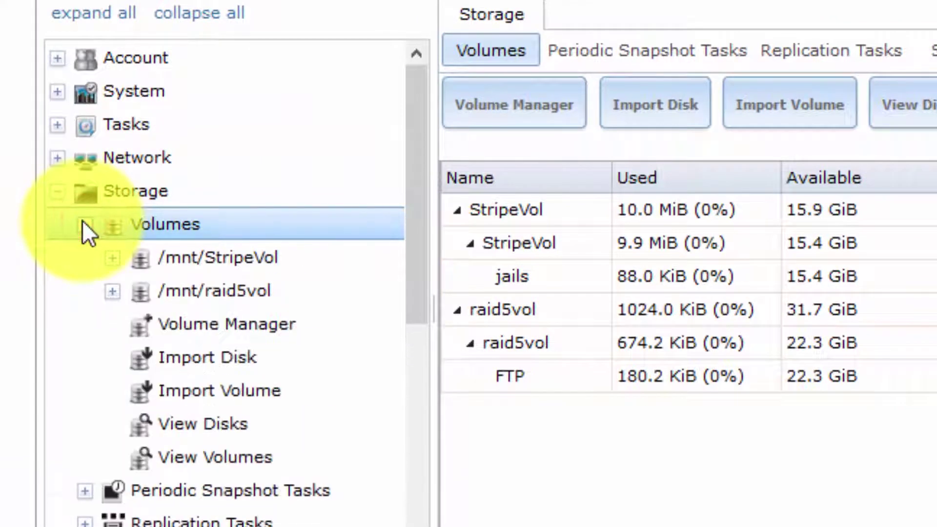
left_click(111, 291)
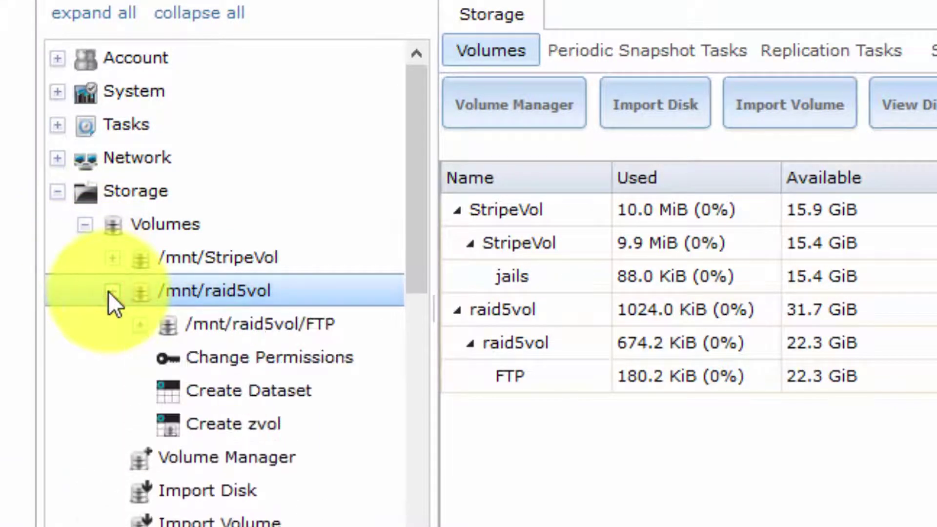
left_click(145, 327)
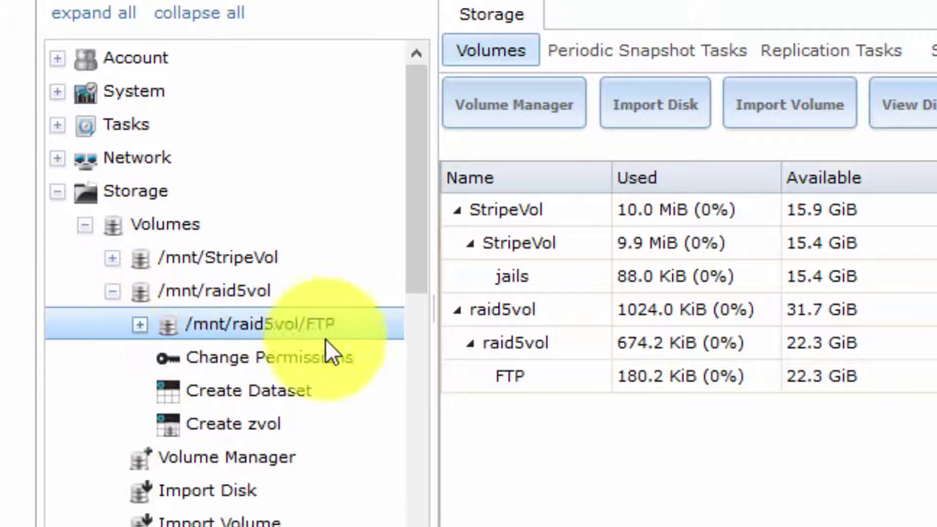
left_click(142, 323)
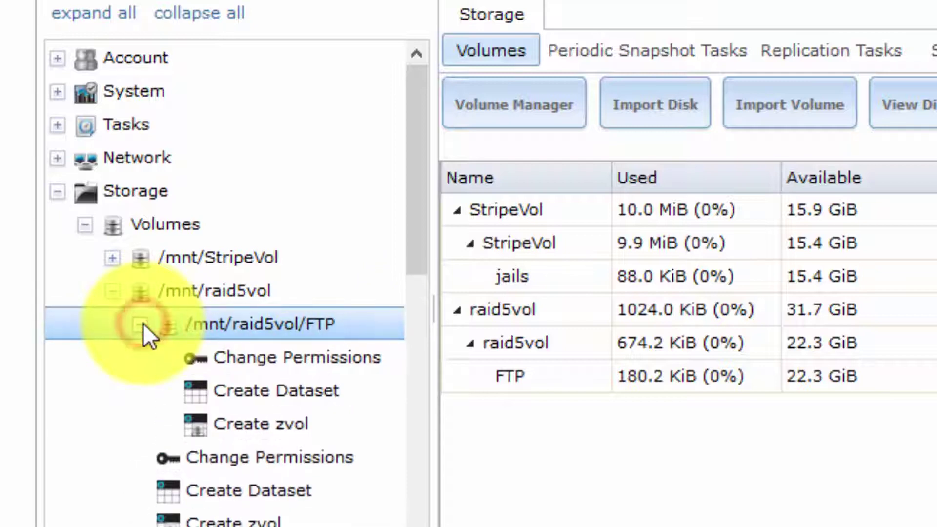
left_click(180, 355)
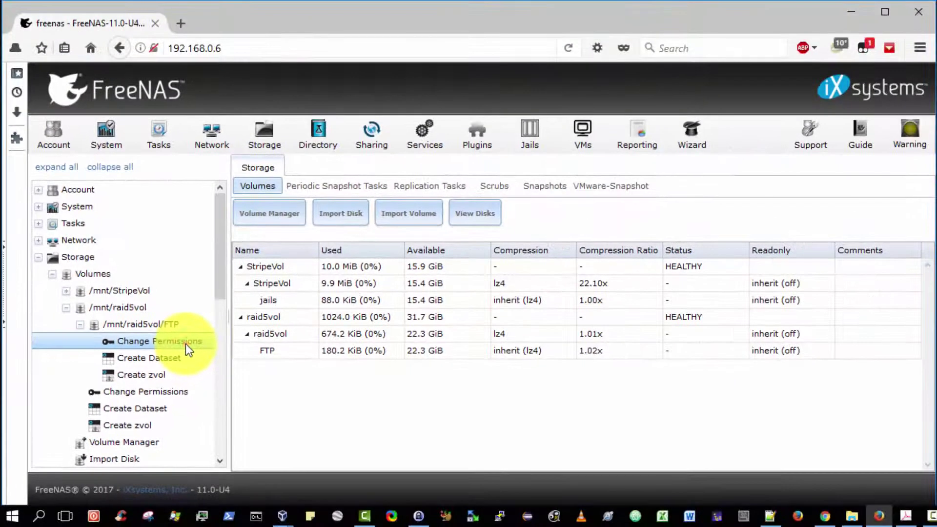
Set /mnt/raid5vol/FTP owner user and group to ftp with group write, applied recursively
left_click(316, 358)
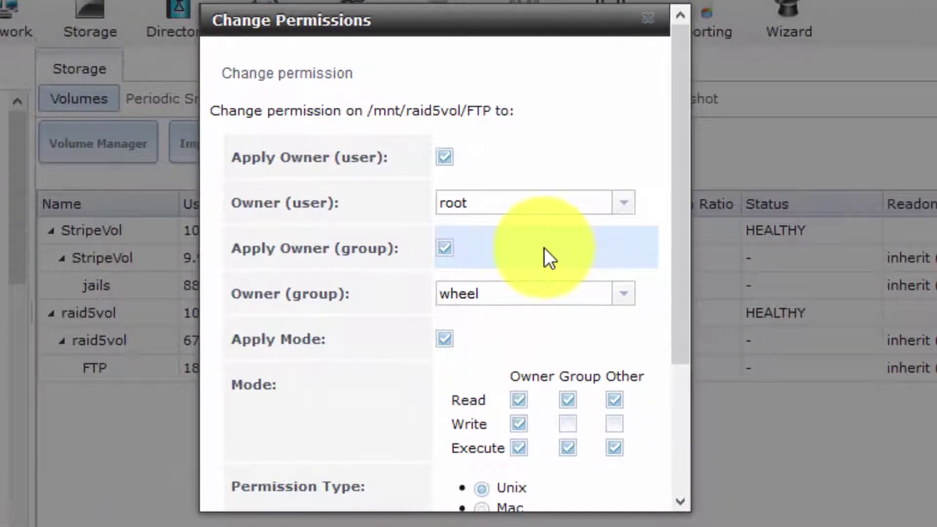
left_click(547, 213)
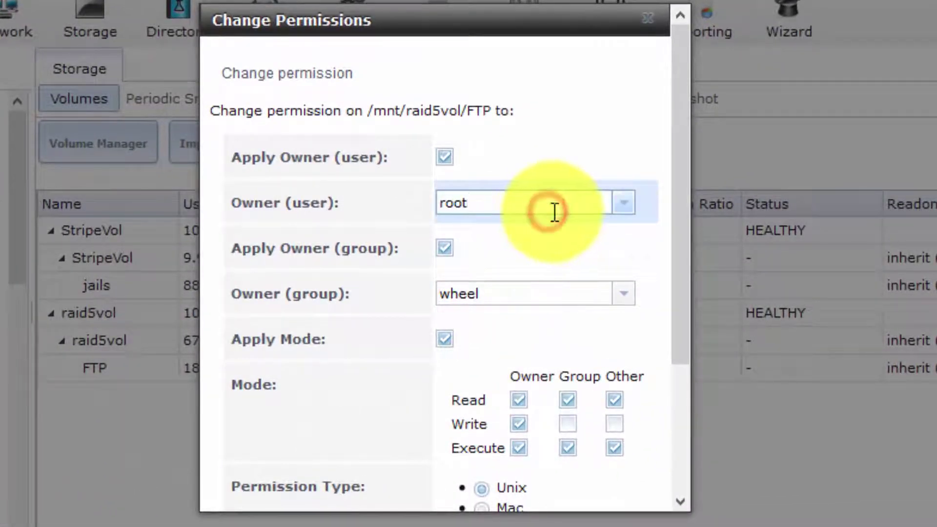
left_click(618, 205)
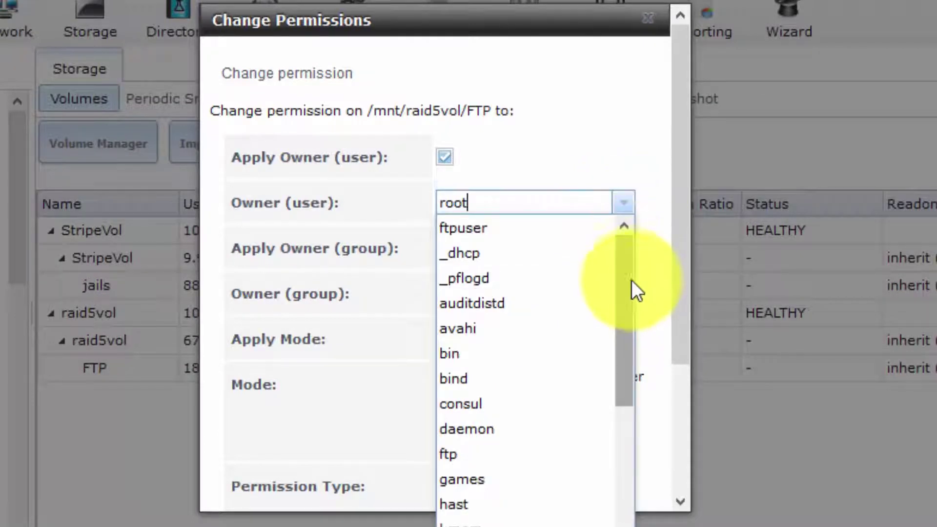
left_click(471, 469)
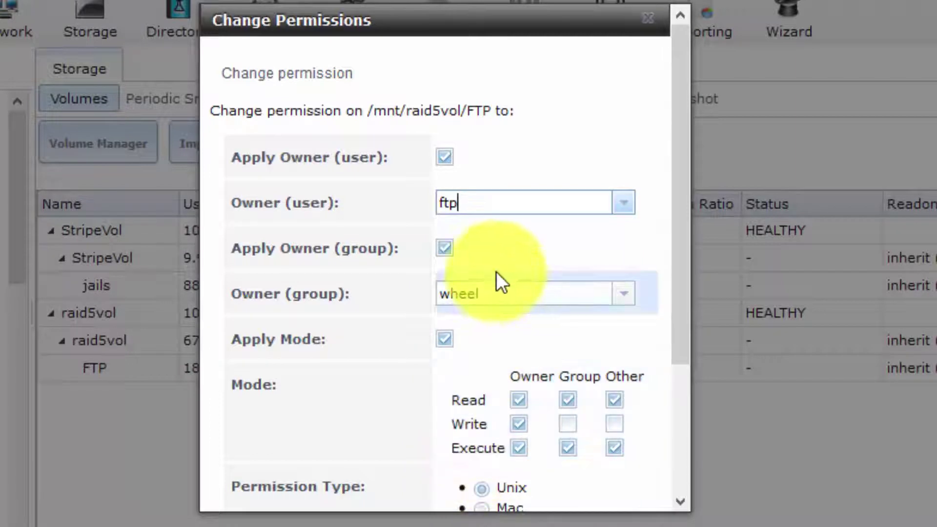
left_click(623, 294)
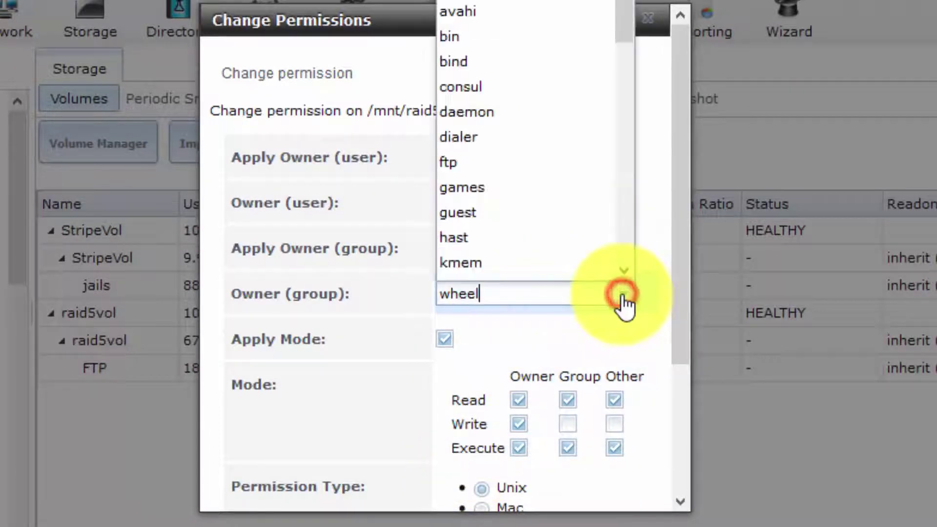
left_click(523, 166)
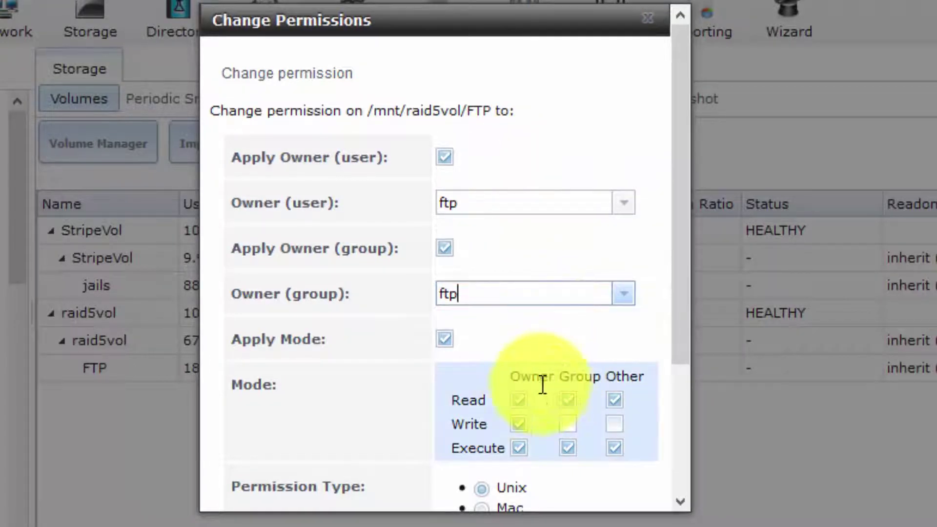
left_click(566, 424)
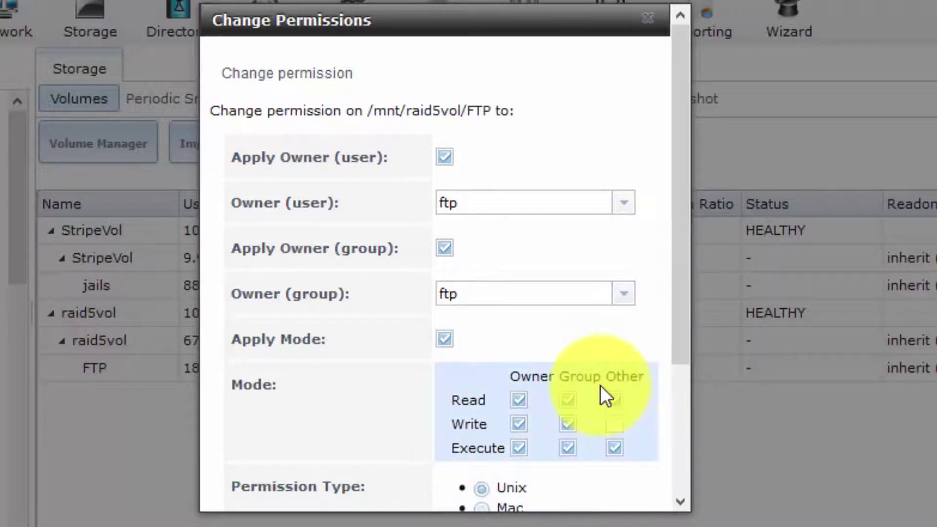
left_click_drag(685, 324, 670, 490)
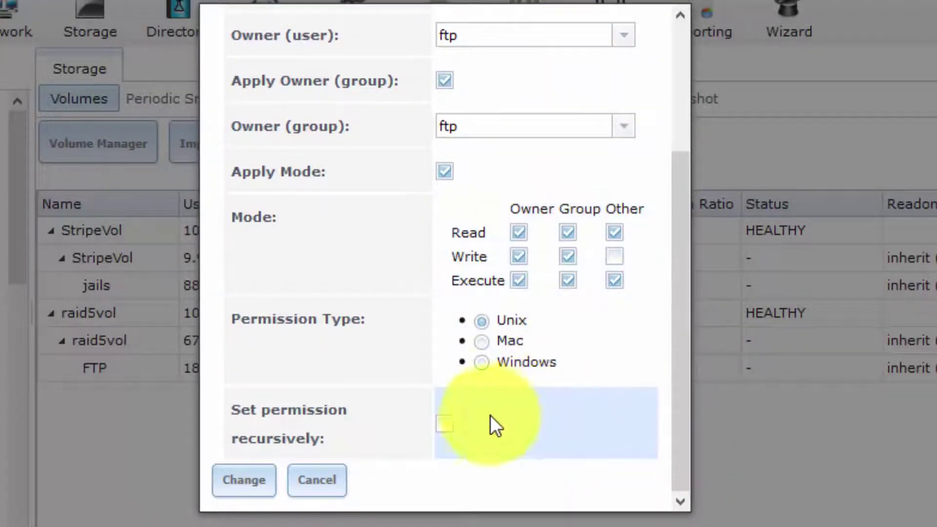
left_click(443, 424)
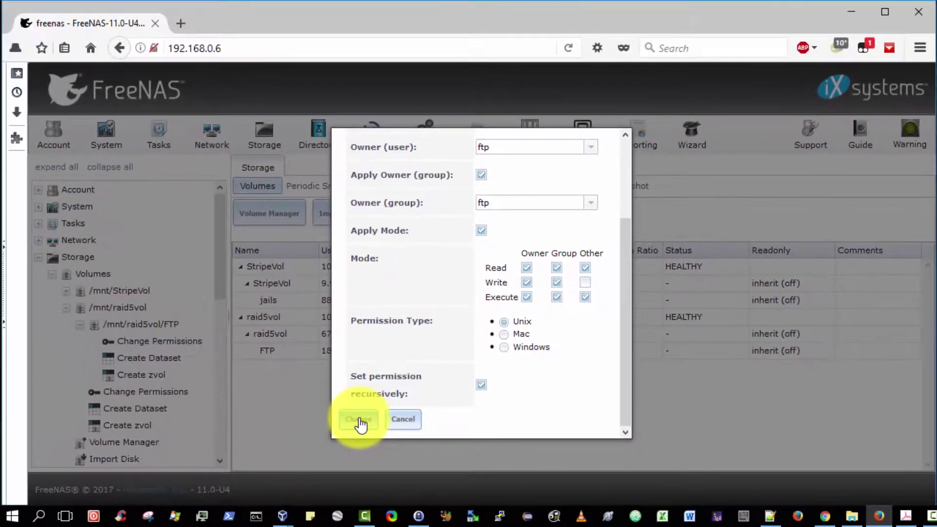
left_click(244, 481)
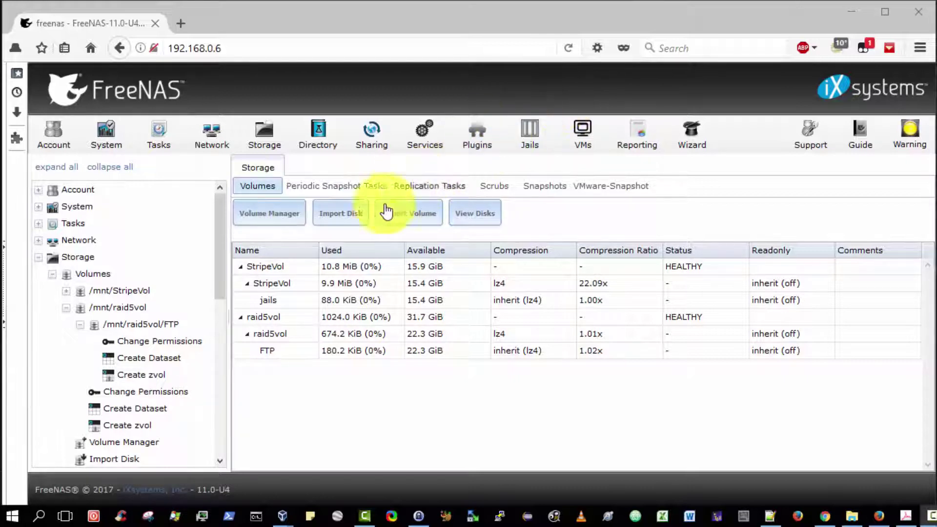
Collapse Storage and expand Services in the navigation tree so FTP is listed
left_click(38, 258)
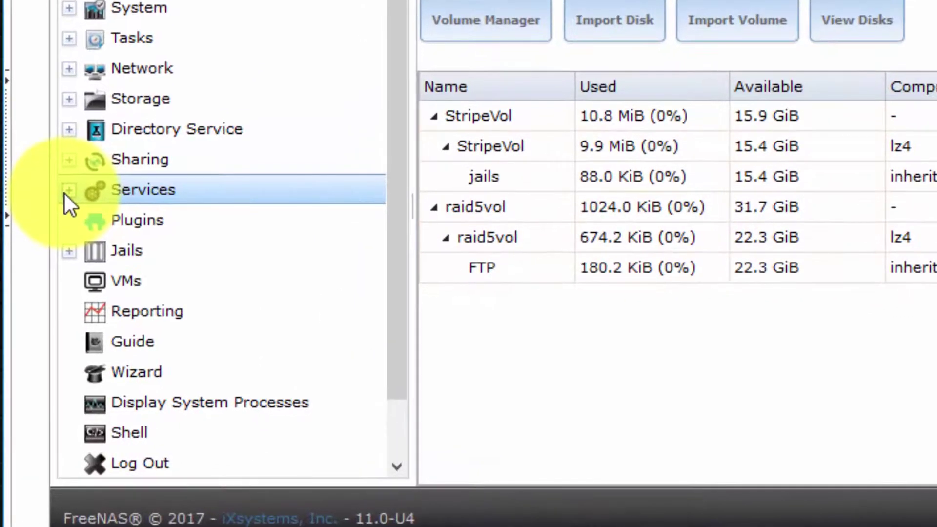
left_click(49, 268)
left_click_drag(391, 164, 395, 270)
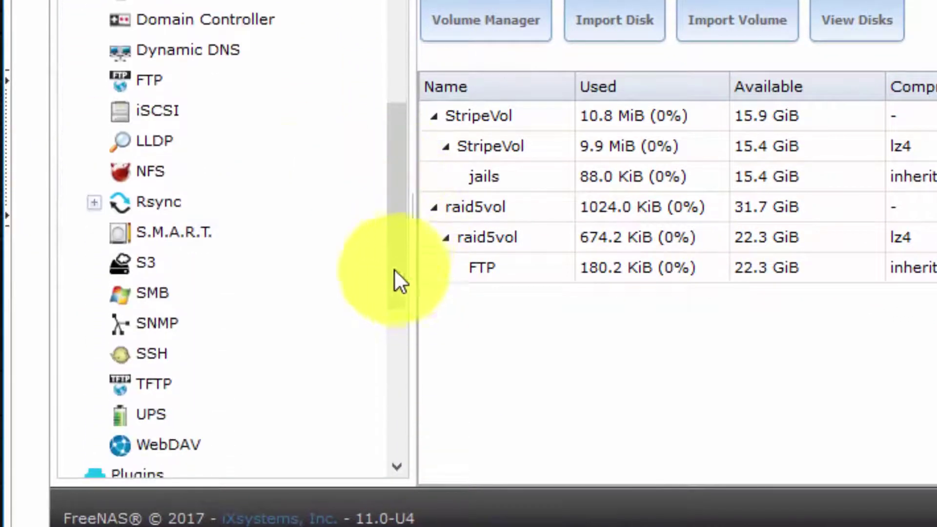
Open the FTP service settings and read the help for clients, connections, login attempts and timeout
left_click(142, 82)
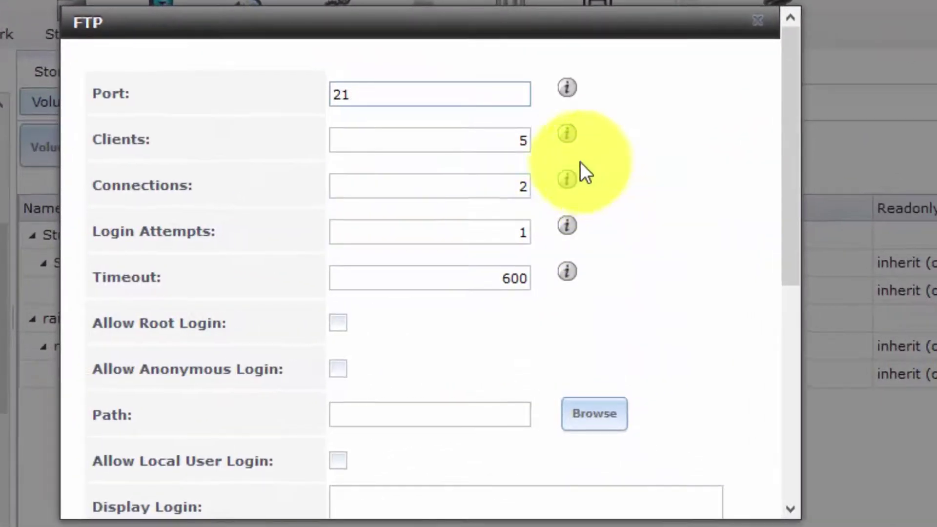
mouse_move(575, 183)
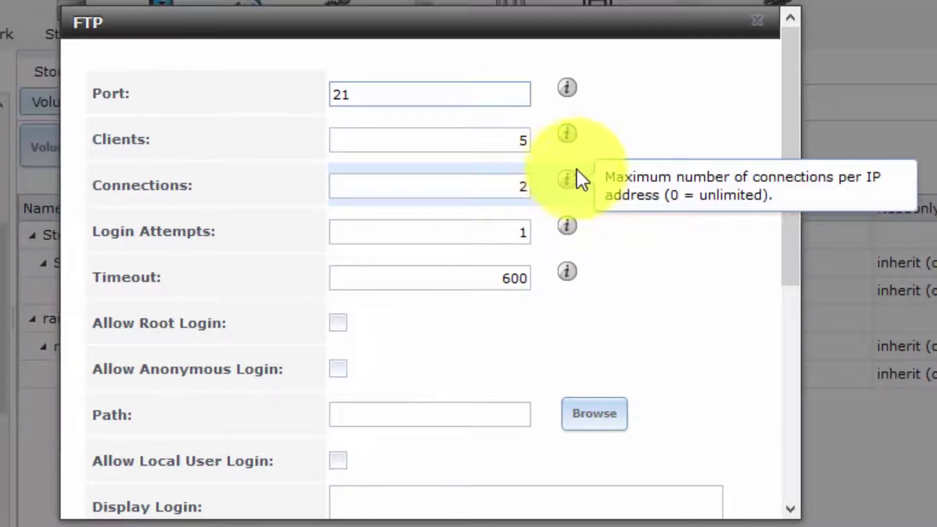
mouse_move(573, 132)
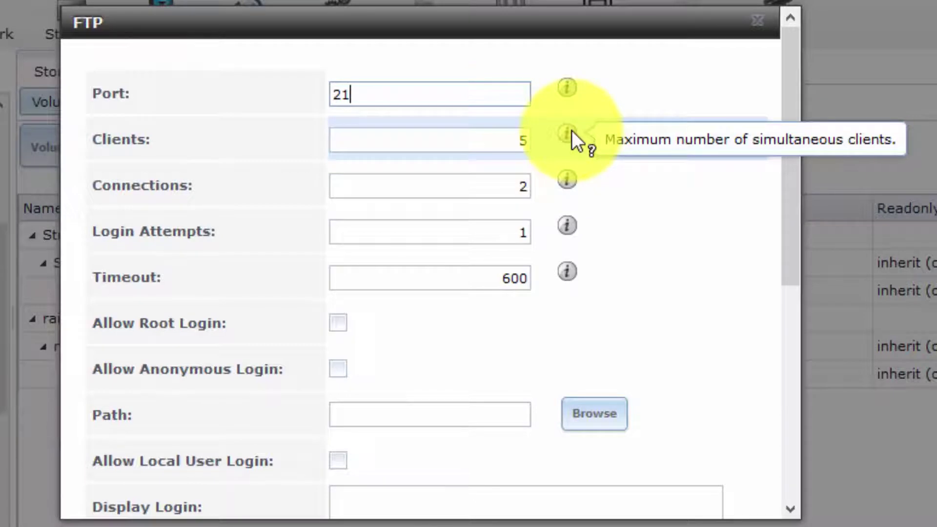
mouse_move(562, 224)
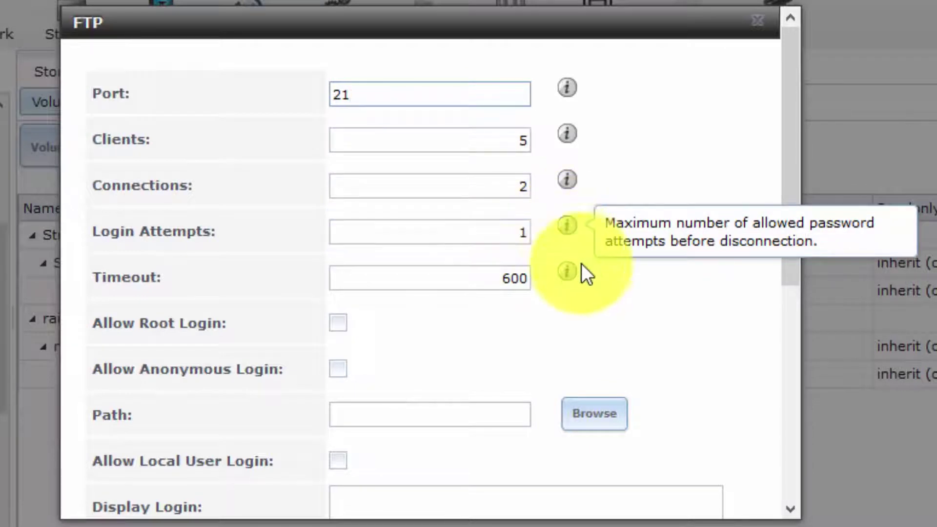
mouse_move(567, 271)
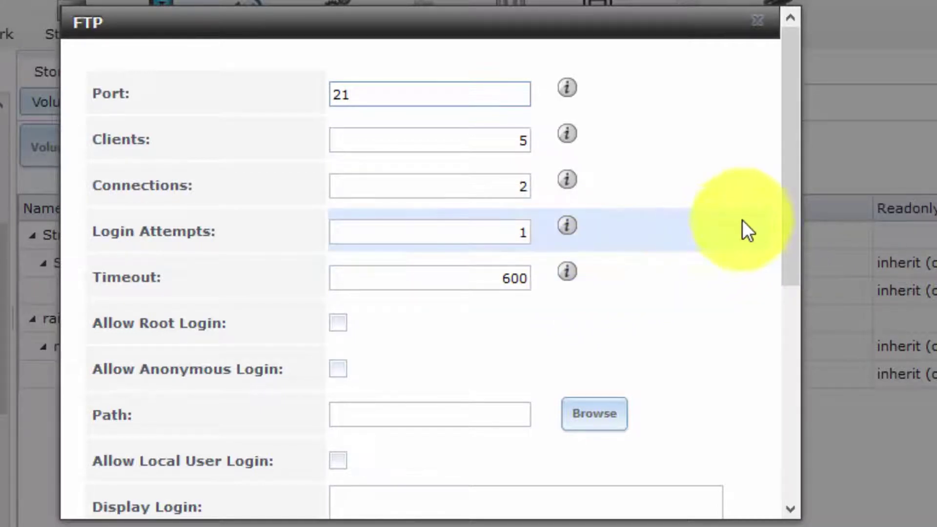
left_click_drag(787, 193, 804, 336)
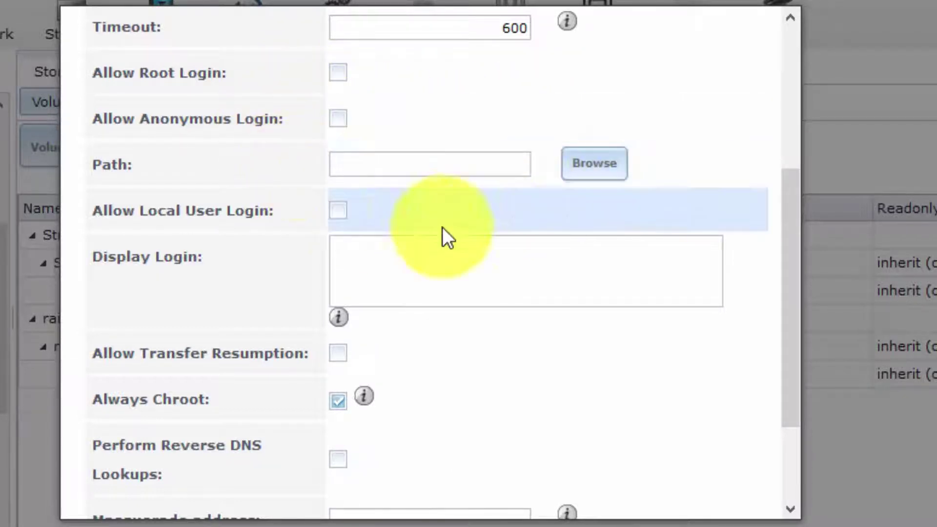
Browse through mnt > raid5vol and choose FTP as the service path /mnt/raid5vol/FTP
left_click(596, 169)
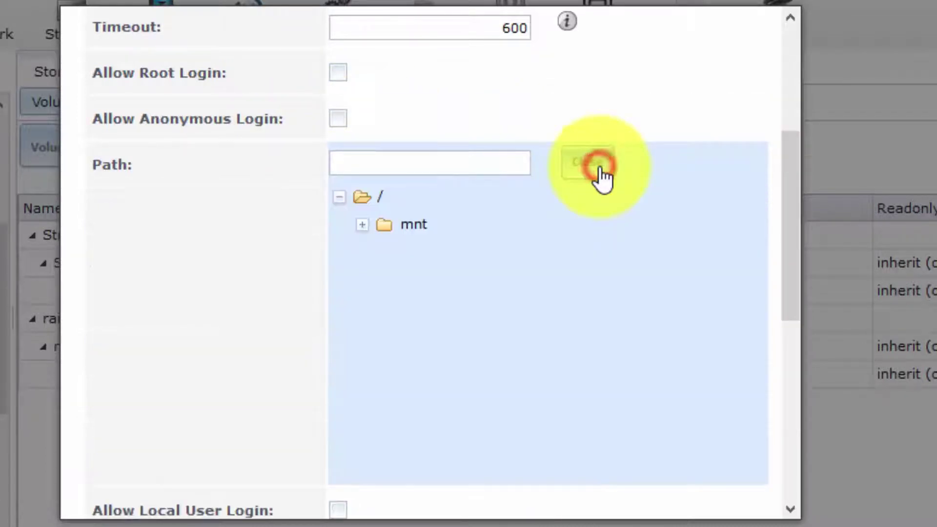
left_click(362, 225)
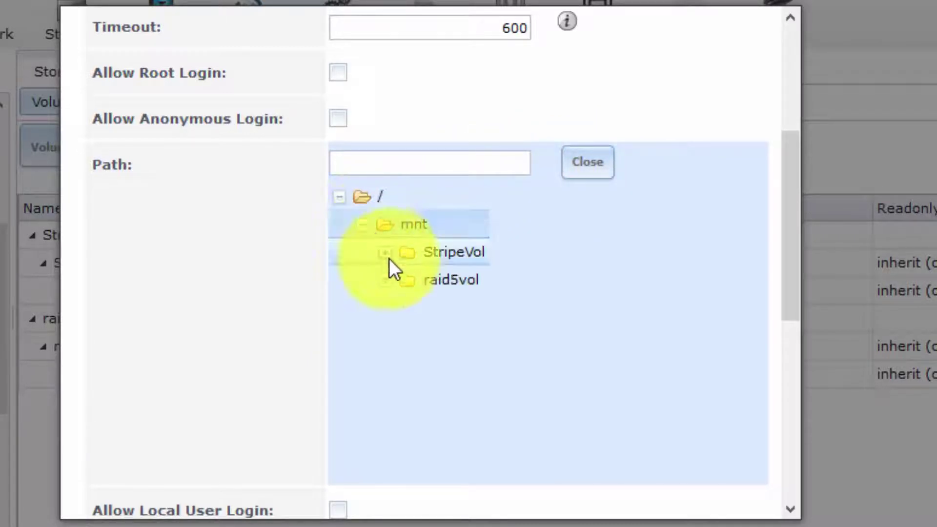
left_click(387, 283)
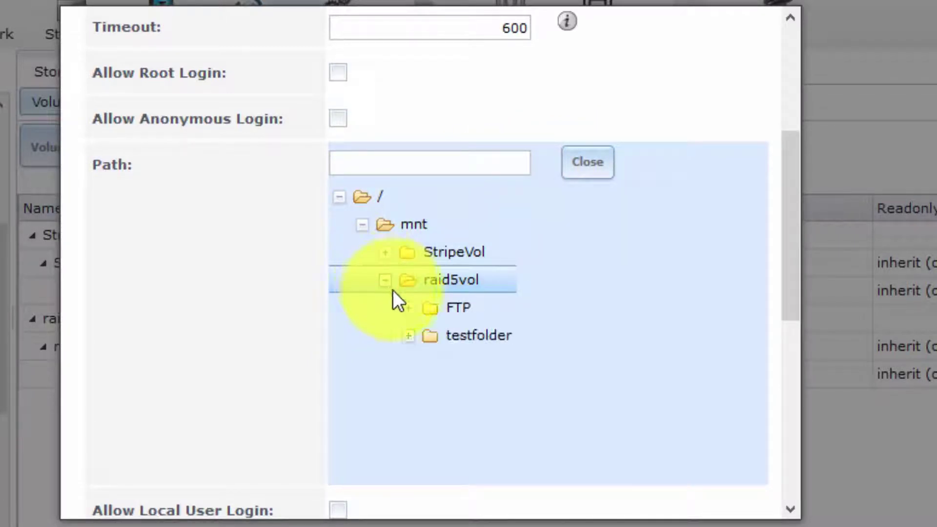
left_click(407, 309)
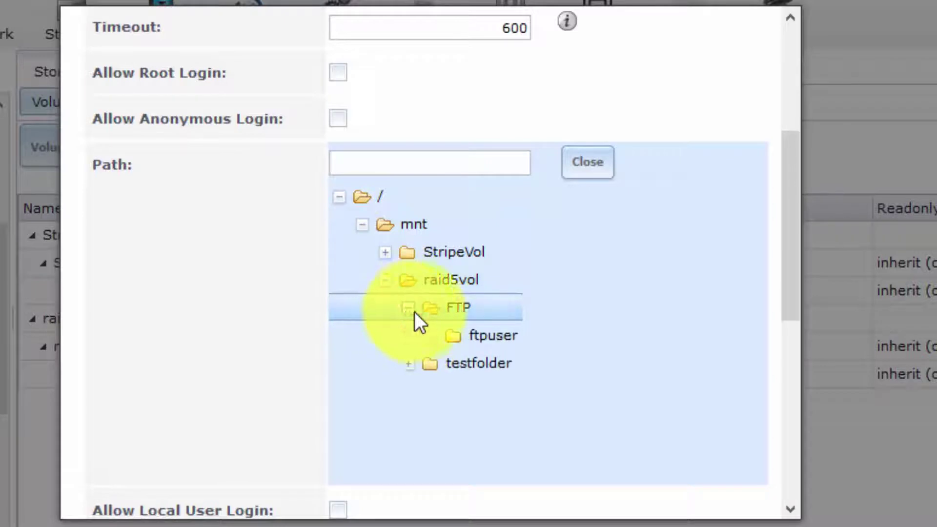
left_click(456, 310)
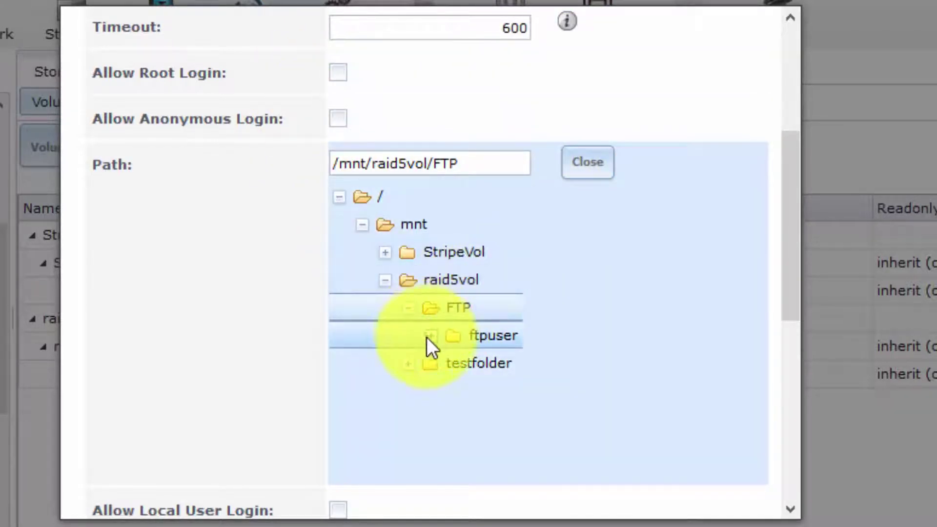
left_click(427, 338)
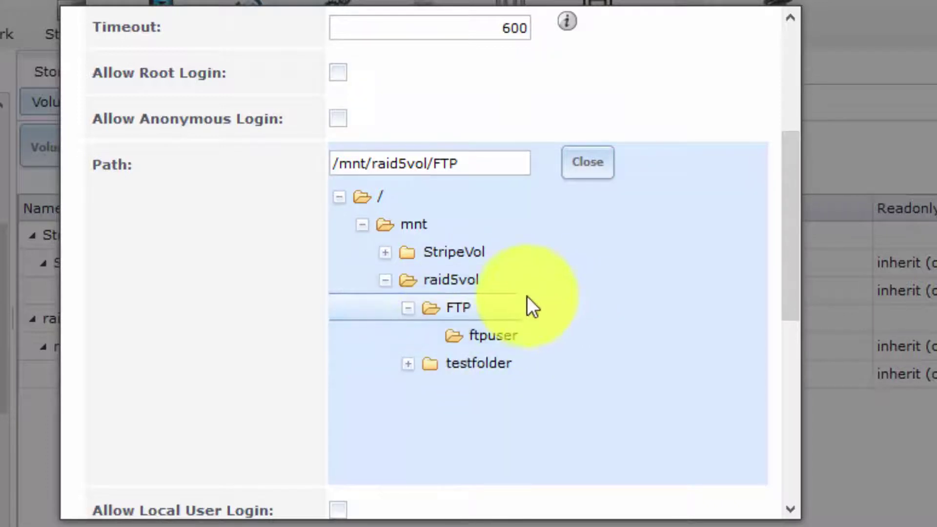
left_click(458, 307)
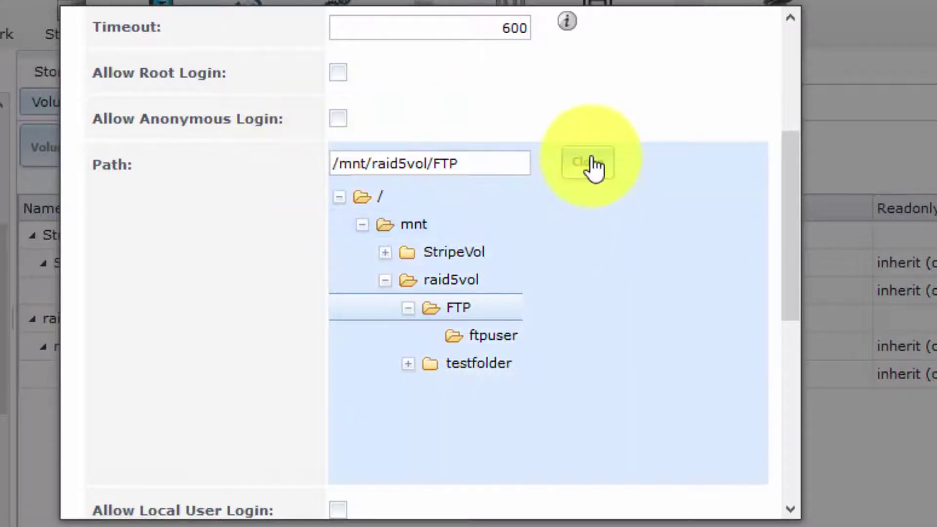
left_click(591, 163)
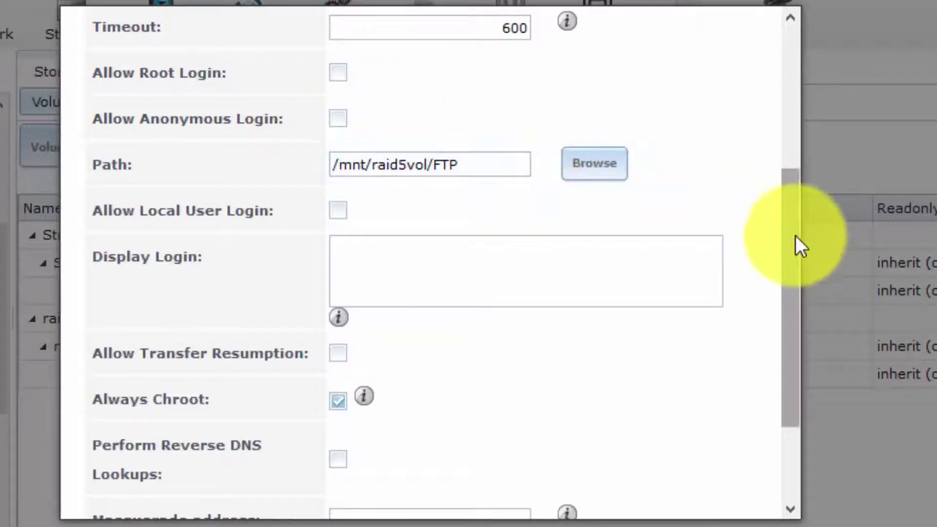
left_click_drag(793, 237, 813, 342)
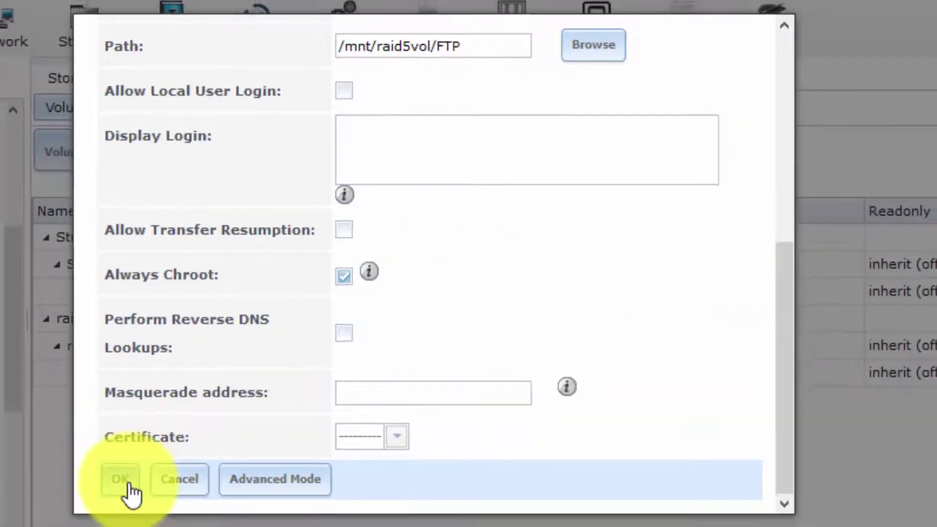
Confirm the FTP settings with path /mnt/raid5vol/FTP by clicking OK
left_click(109, 484)
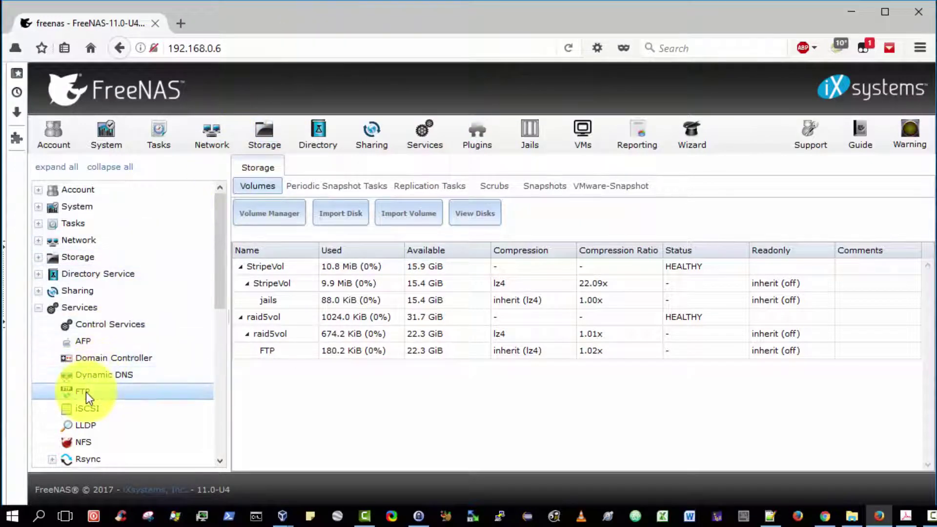
In the Services overview, start FTP now and enable its Start on boot option
left_click(39, 308)
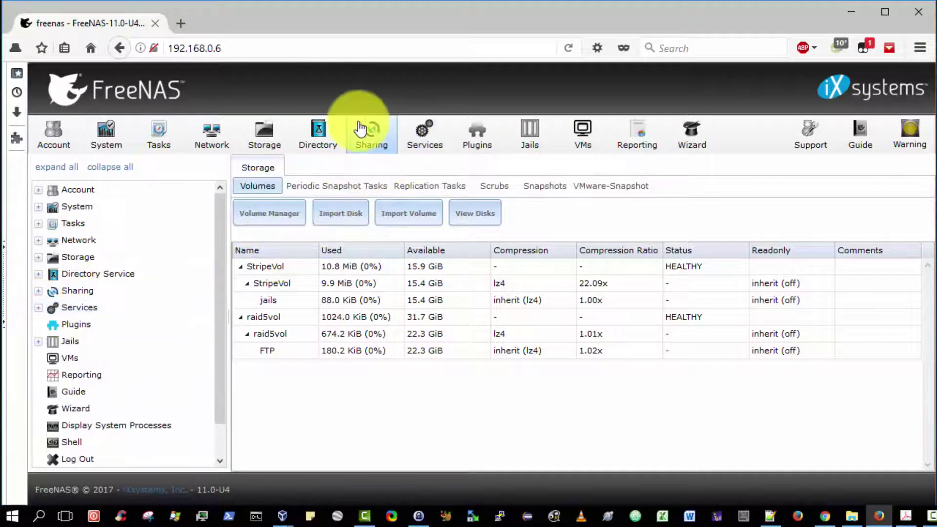
left_click(433, 136)
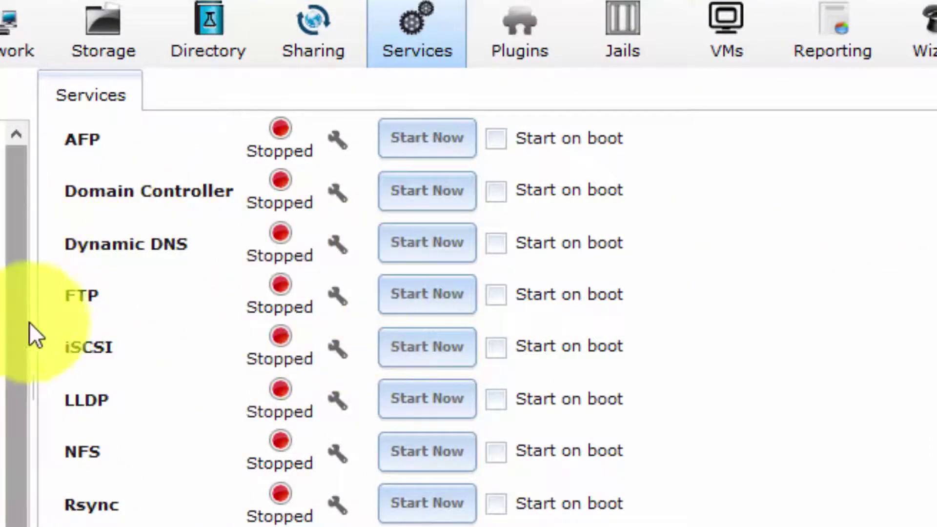
left_click(449, 297)
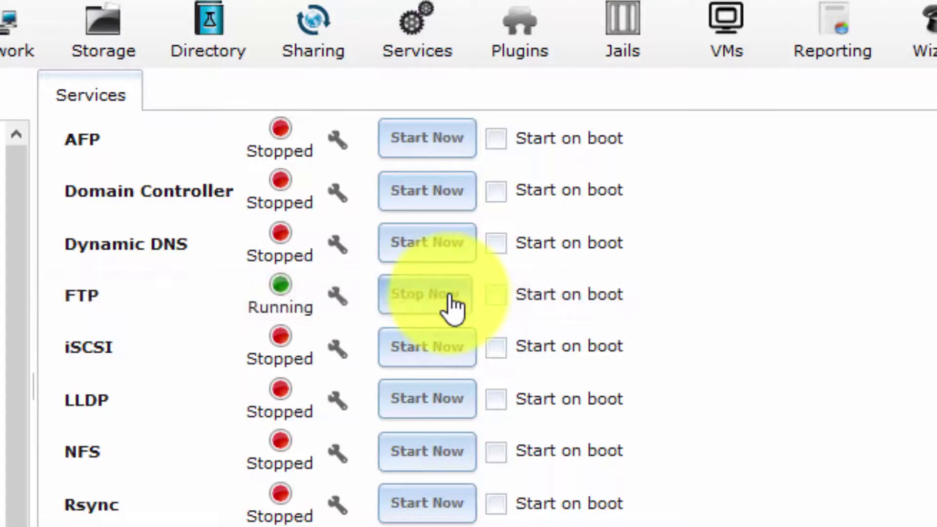
left_click(498, 298)
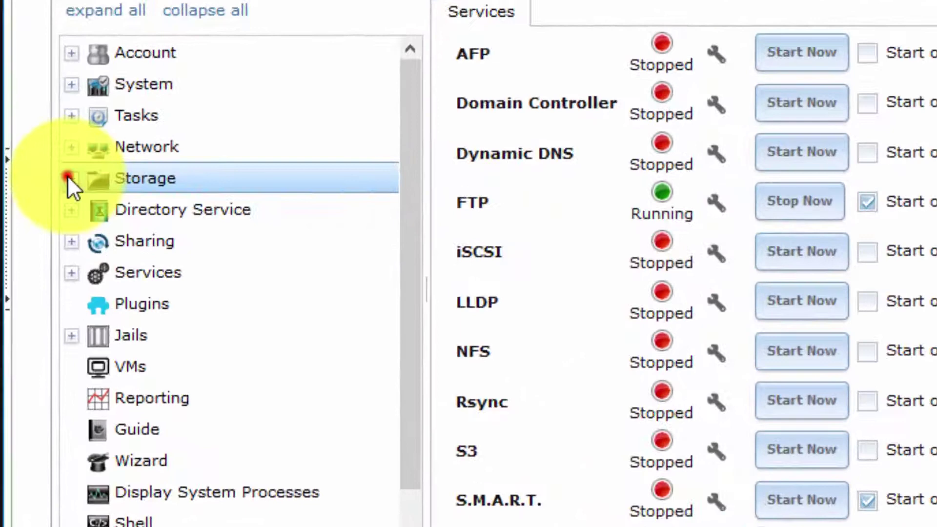
Open permissions for /mnt/raid5vol/FTP and set the owner user to ftpuser
left_click(68, 176)
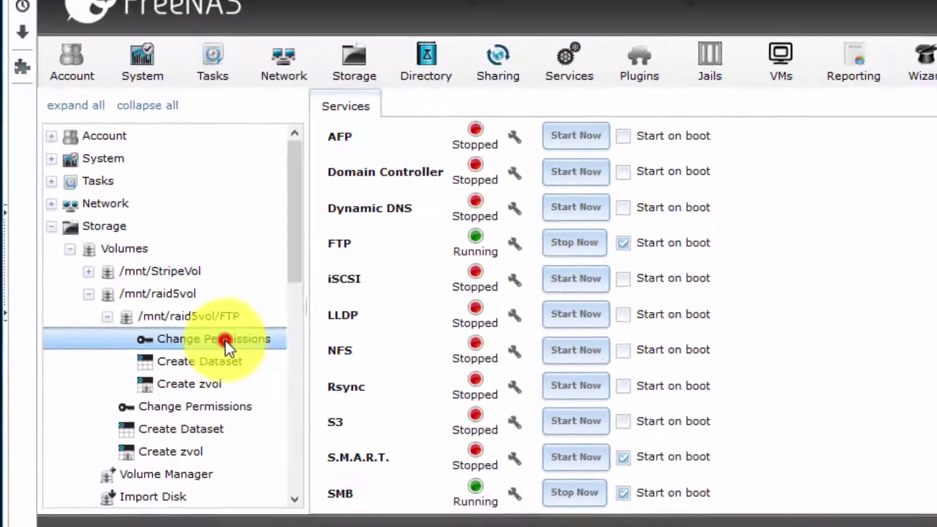
left_click(292, 335)
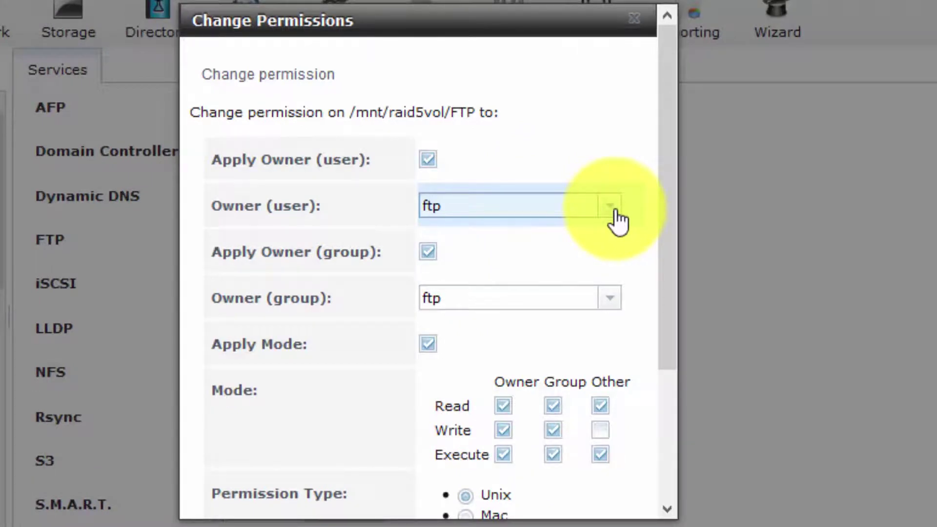
left_click(612, 210)
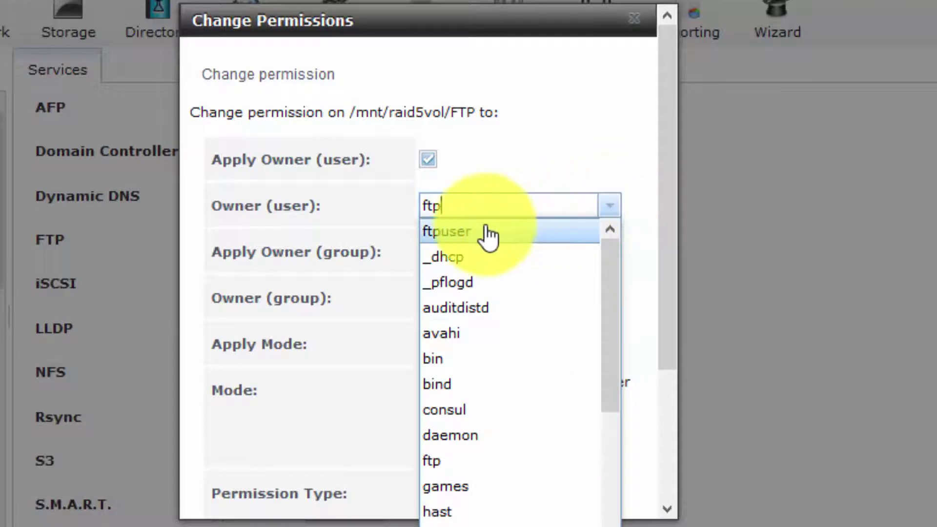
left_click(487, 232)
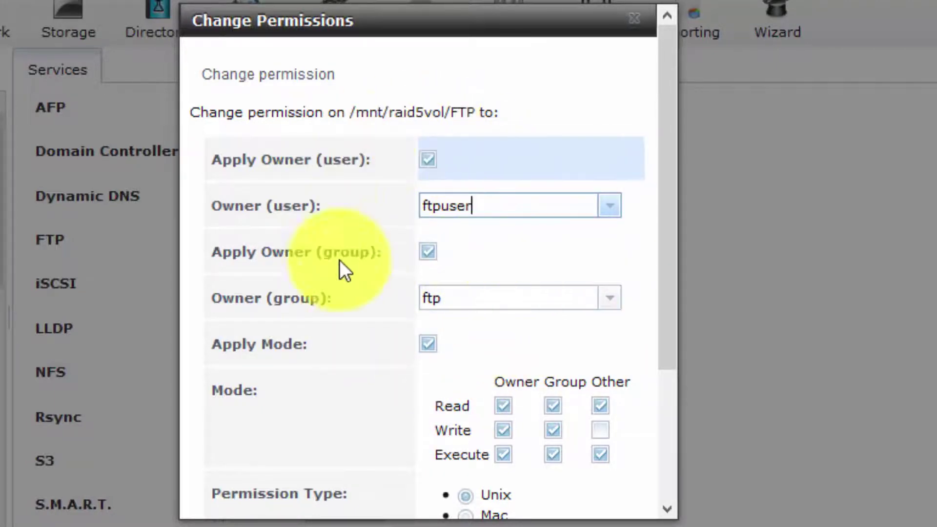
Keep group ftp, apply recursively to subfolders, and save the permission change
left_click(428, 251)
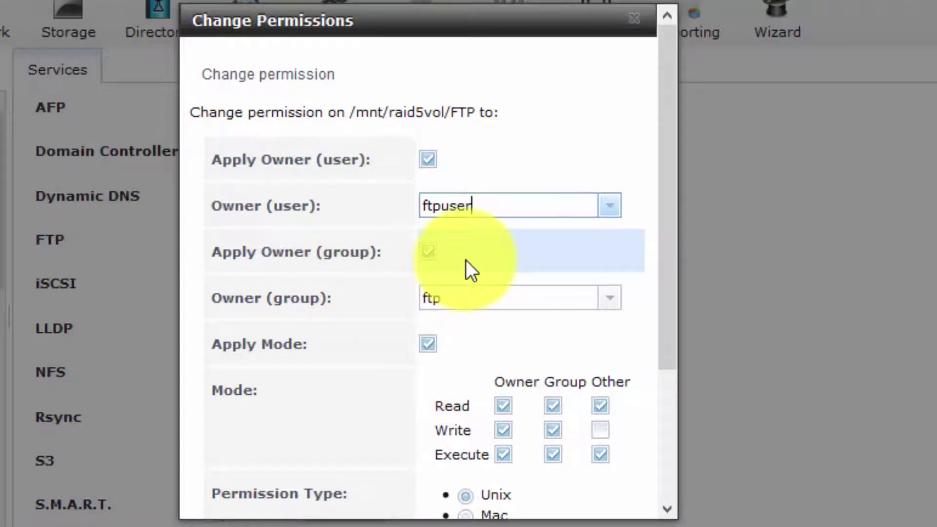
left_click(467, 263)
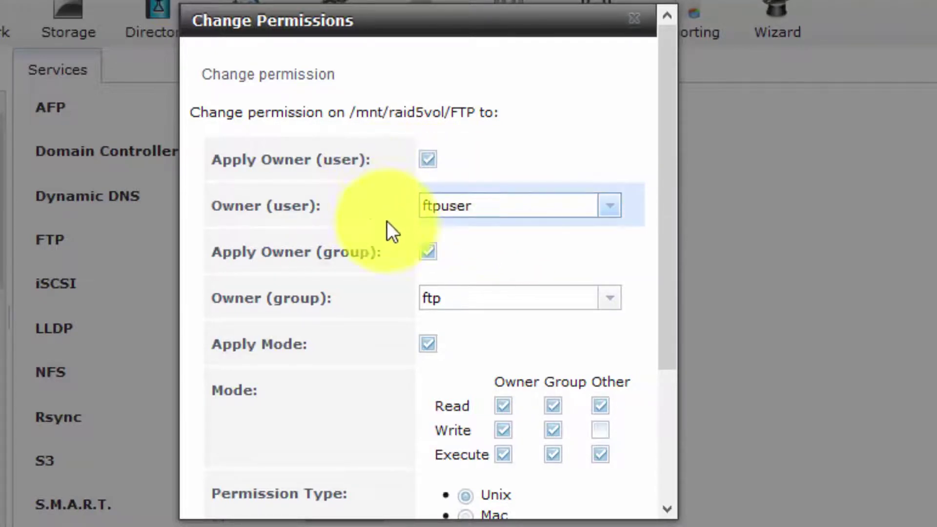
left_click_drag(669, 165, 690, 370)
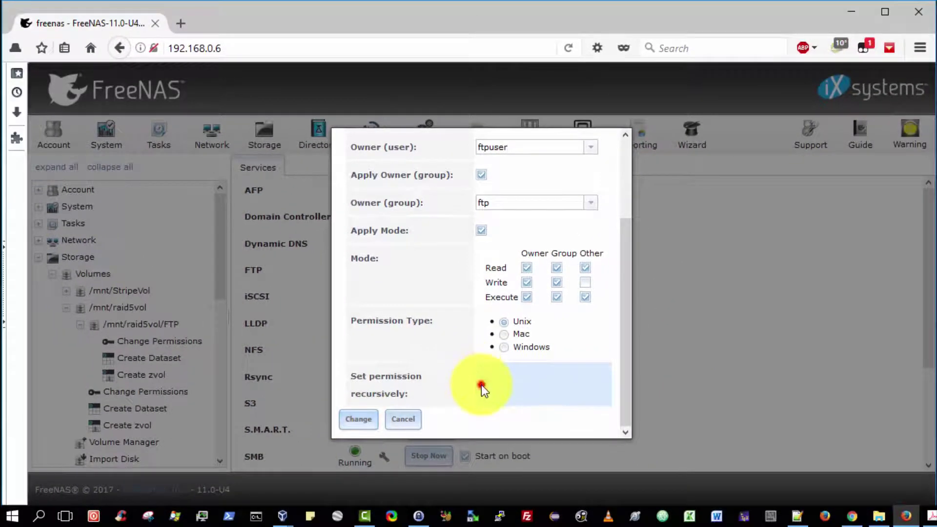
left_click(481, 385)
left_click(361, 419)
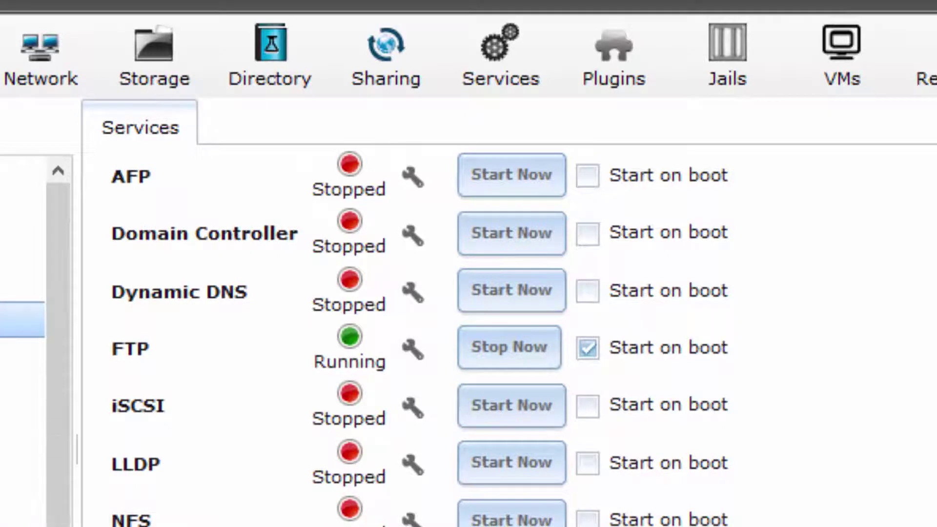
Stop and restart the FTP service, then switch to the empty C:\temp folder in File Explorer
left_click(528, 357)
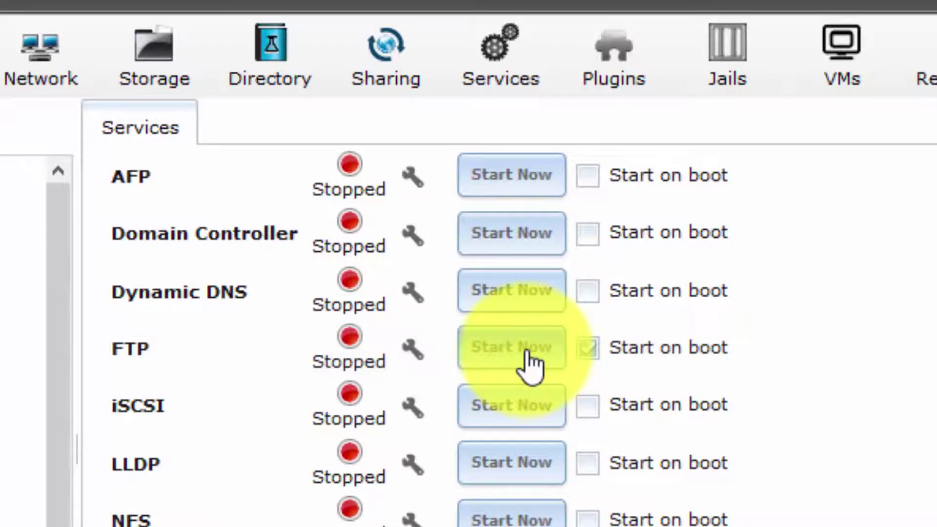
left_click(528, 356)
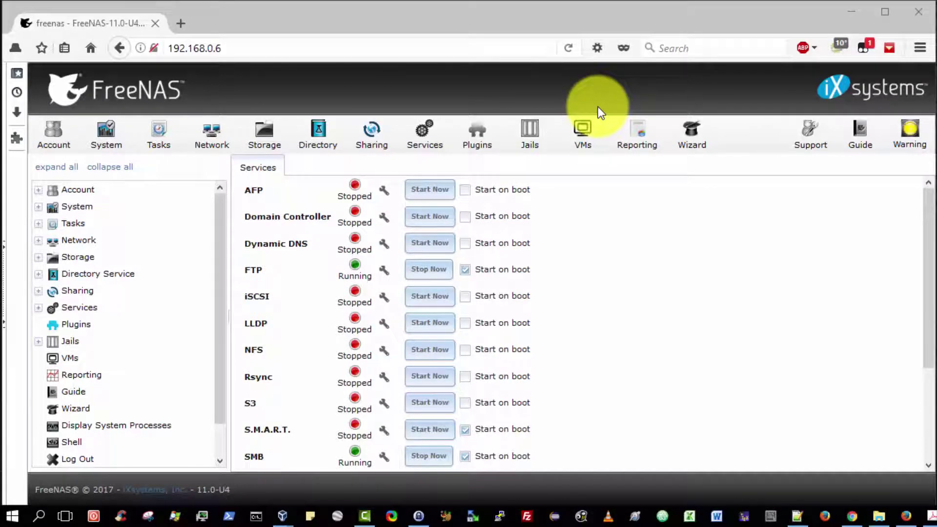
left_click(879, 516)
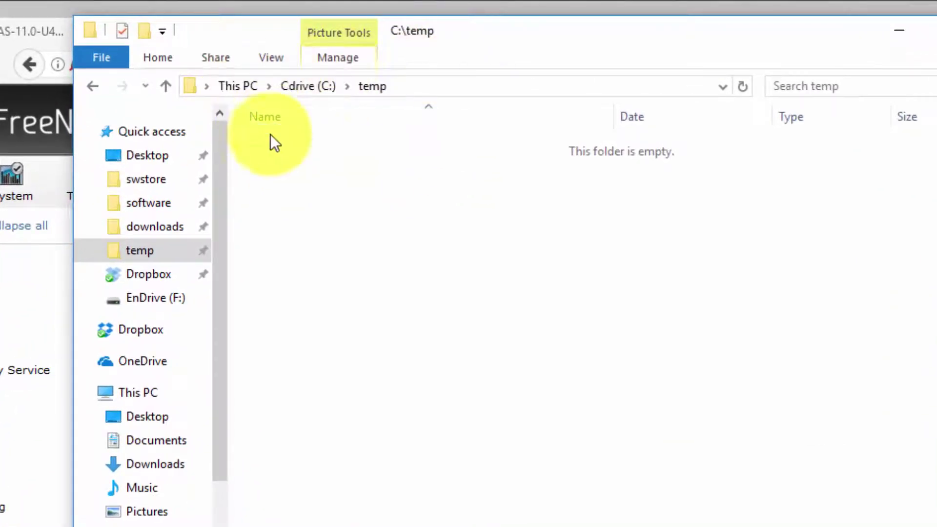
Create a new text document in C:\temp and name it test1.txt
right_click(309, 190)
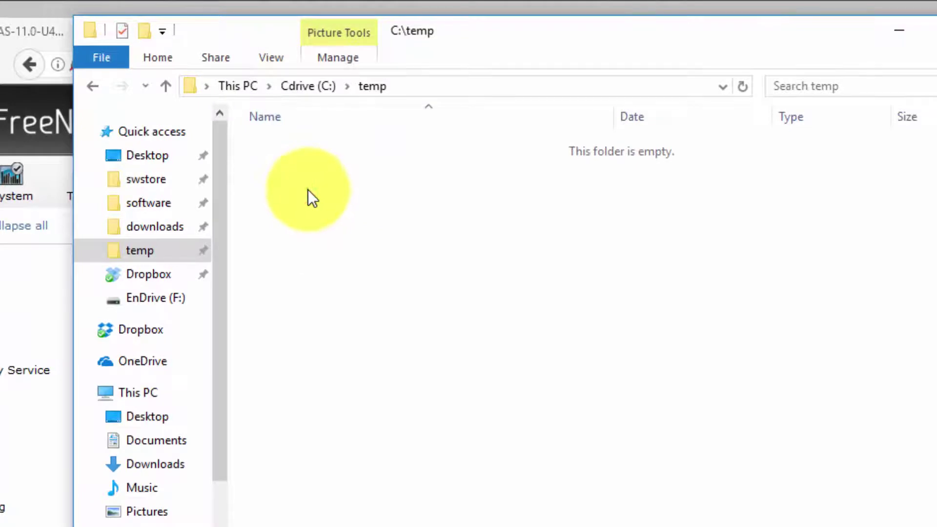
left_click(381, 451)
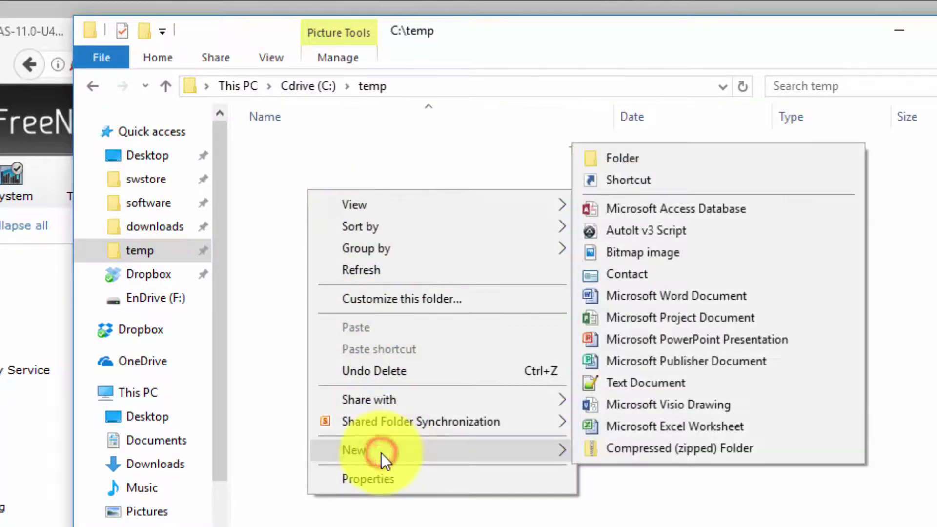
left_click(666, 381)
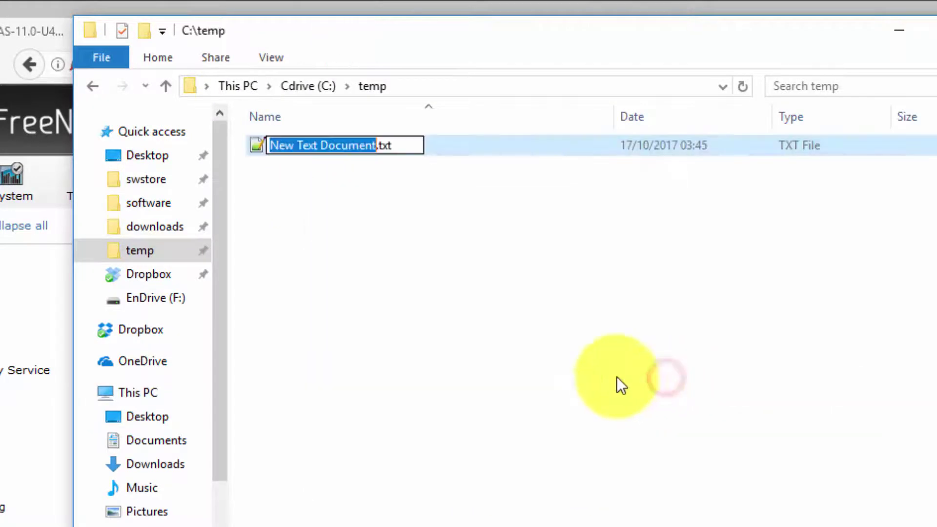
type("t")
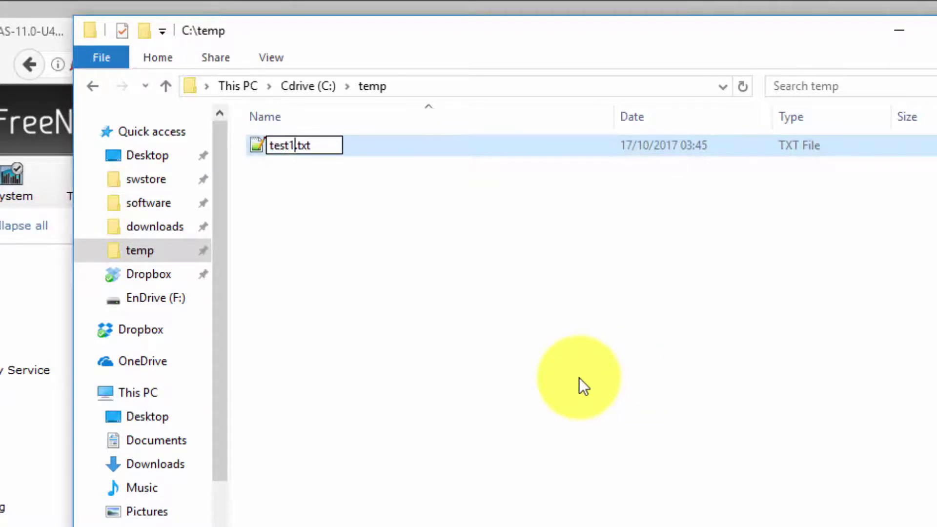
type("est1")
key("Return")
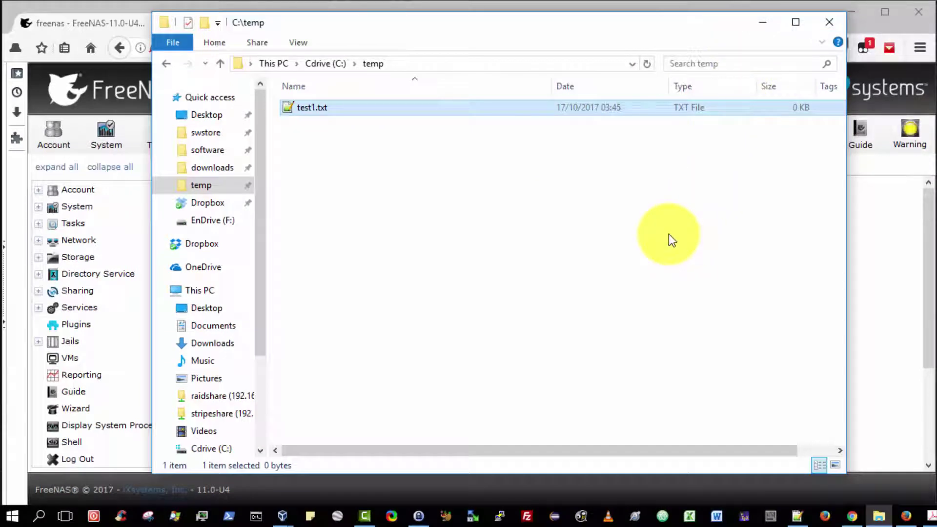
left_click(529, 519)
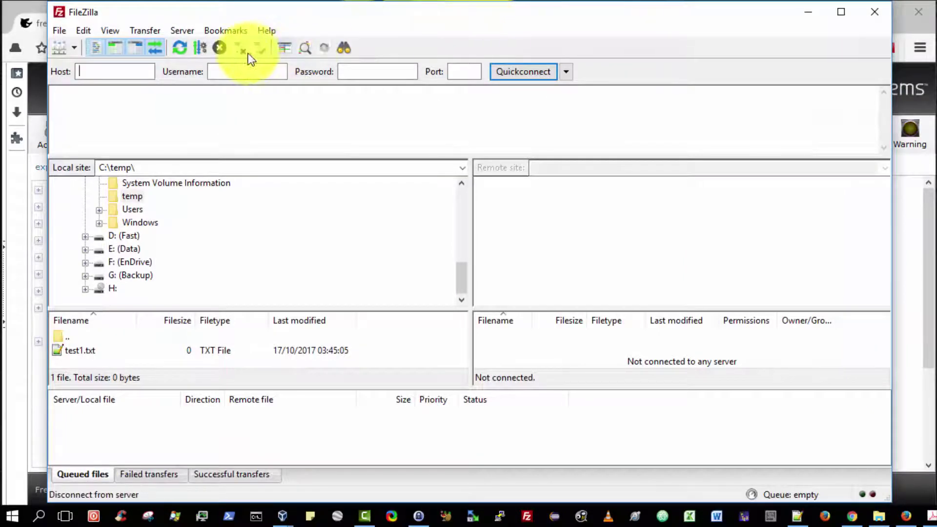
left_click(128, 76)
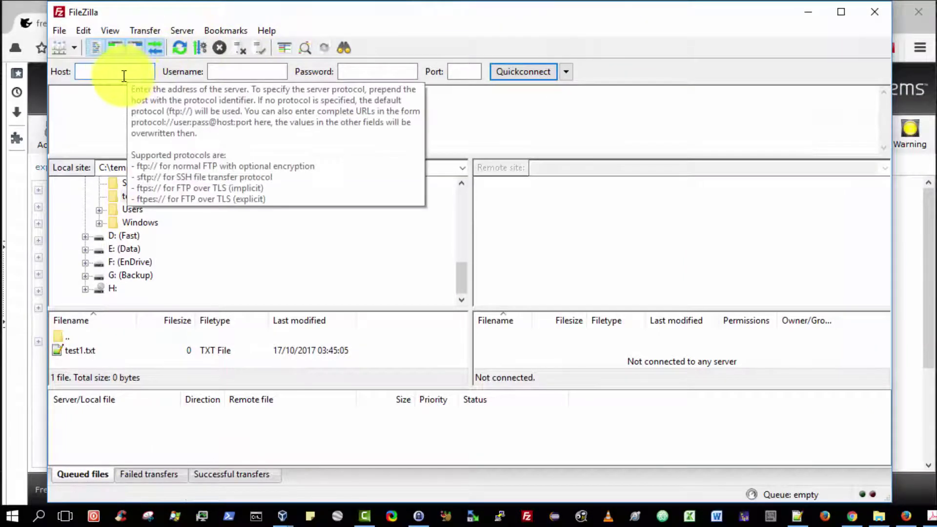
left_click(38, 25)
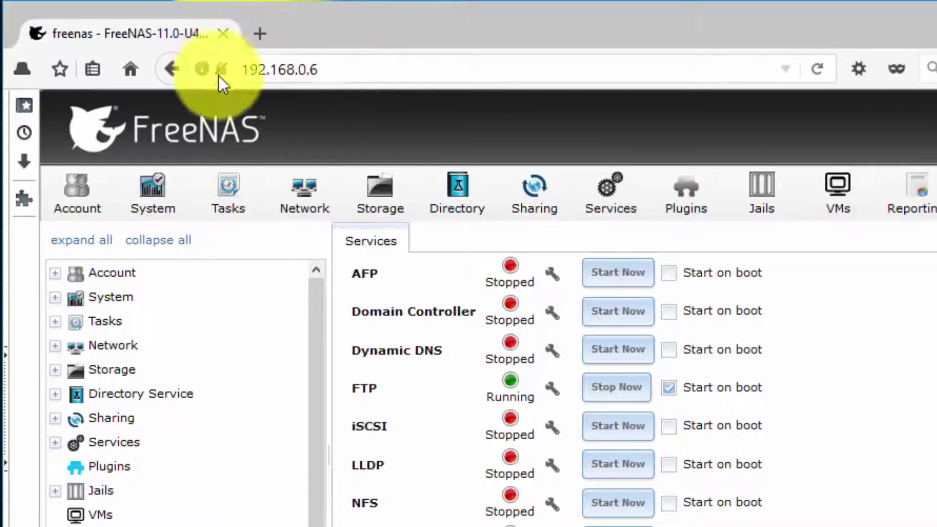
left_click(348, 69)
key("ctrl+c")
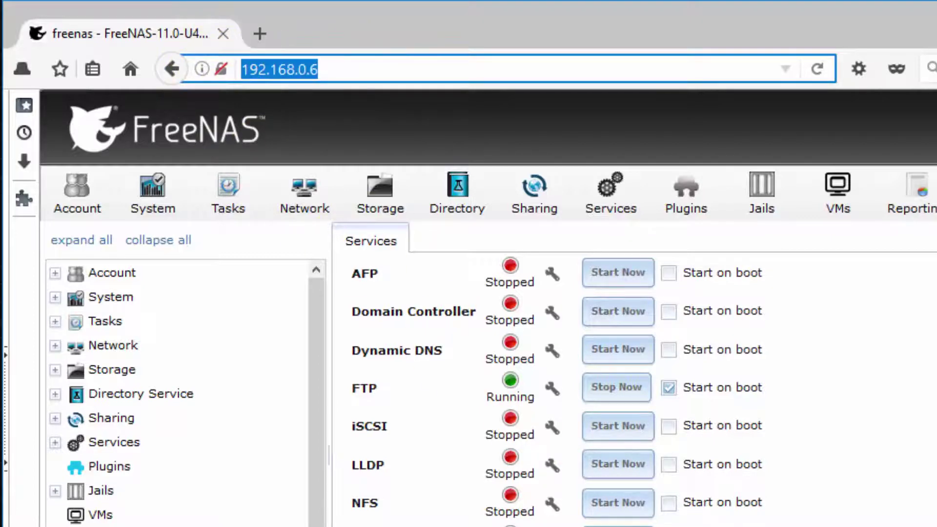
key("alt+Tab")
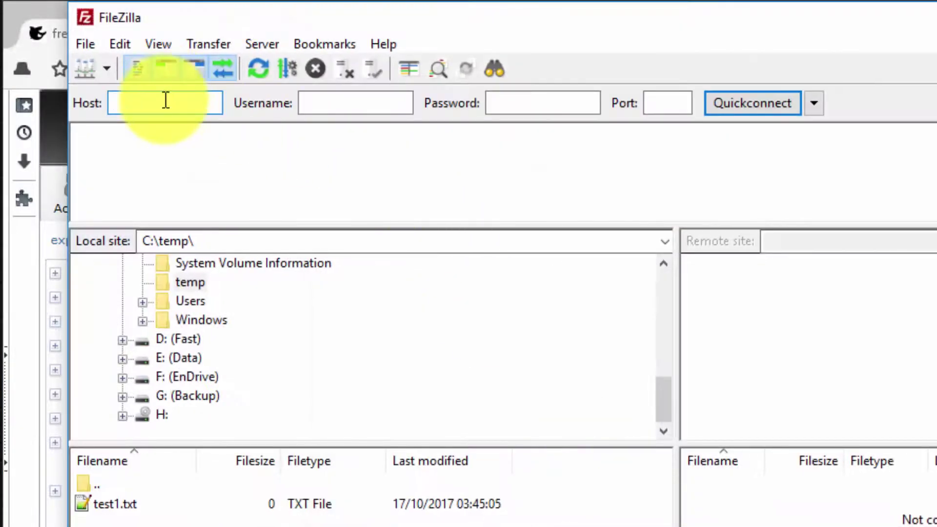
key("ctrl+v")
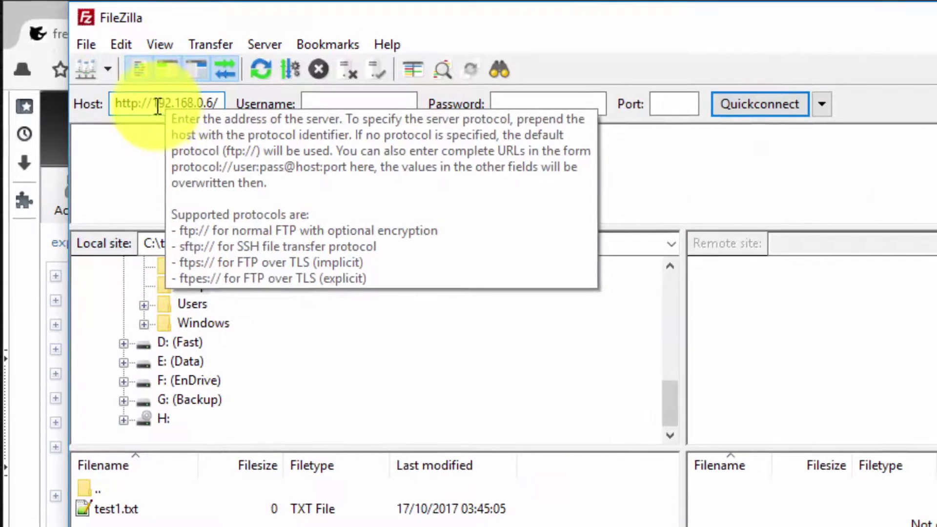
left_click_drag(159, 104, 49, 110)
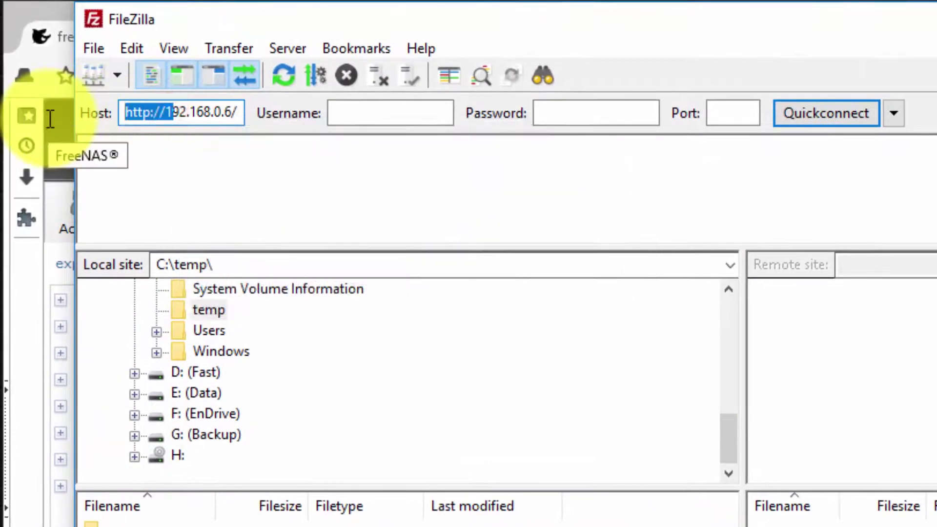
key("BackSpace")
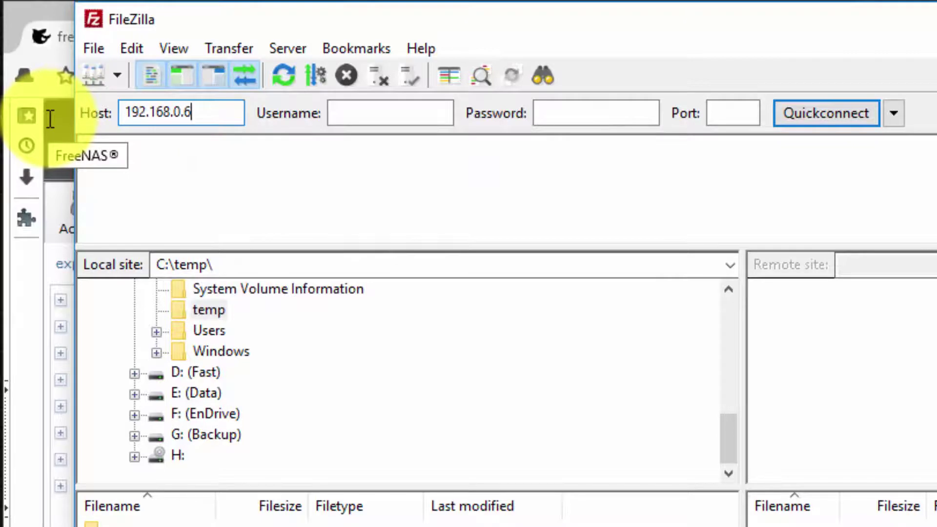
Enter the FTP user's name and password, port 21, and Quickconnect
left_click(361, 113)
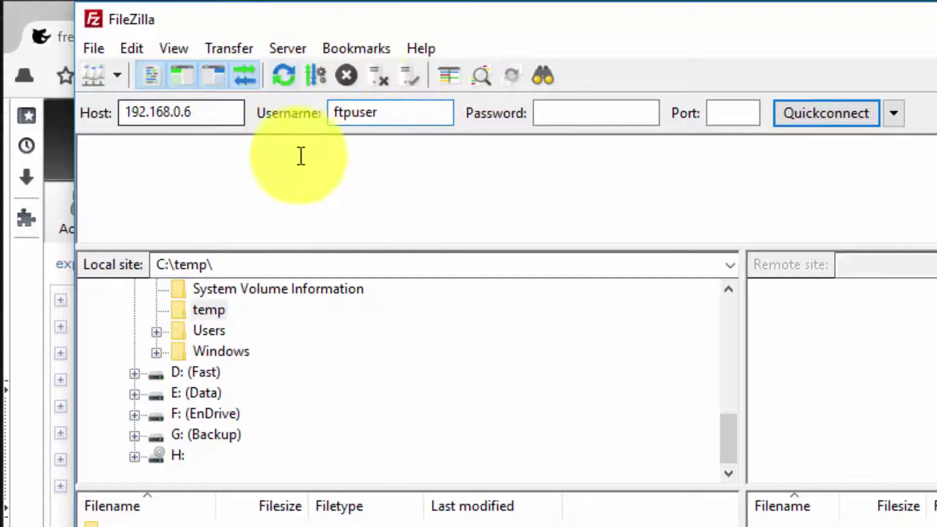
left_click(588, 112)
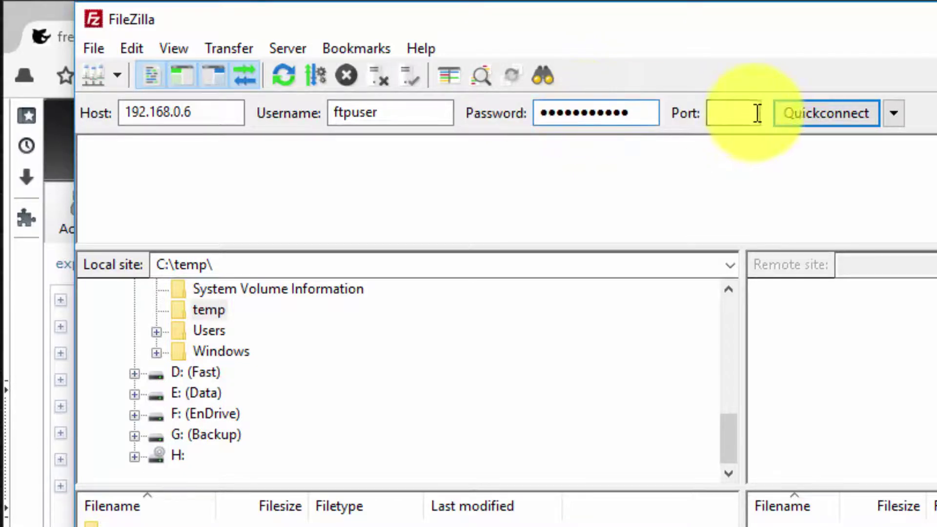
left_click(736, 112)
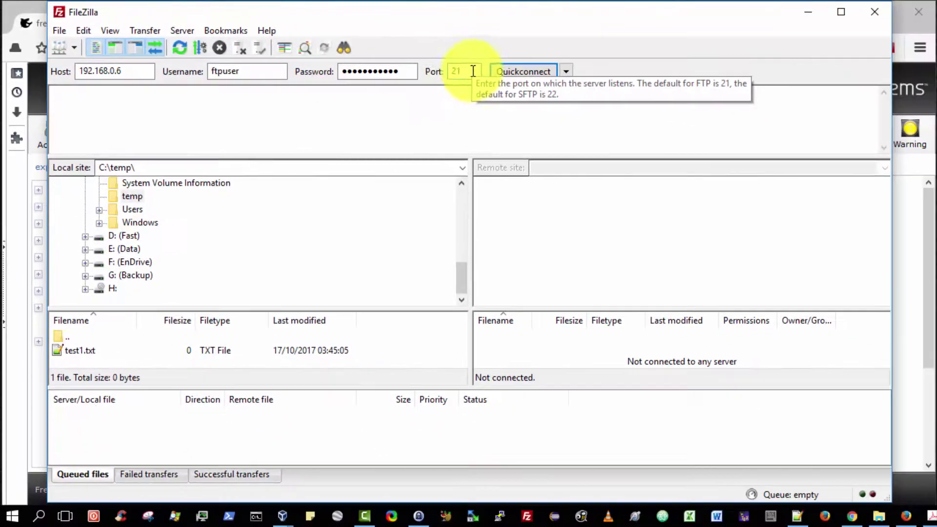
type("21")
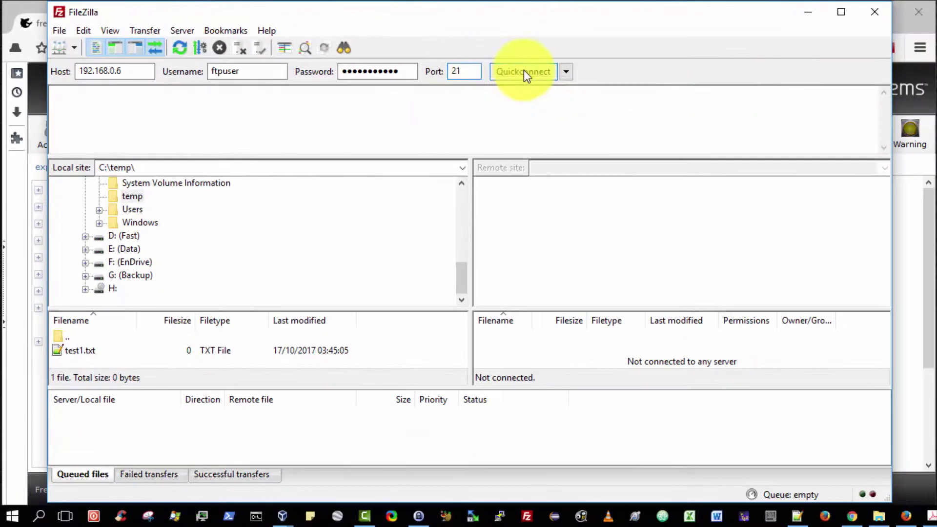
left_click(525, 71)
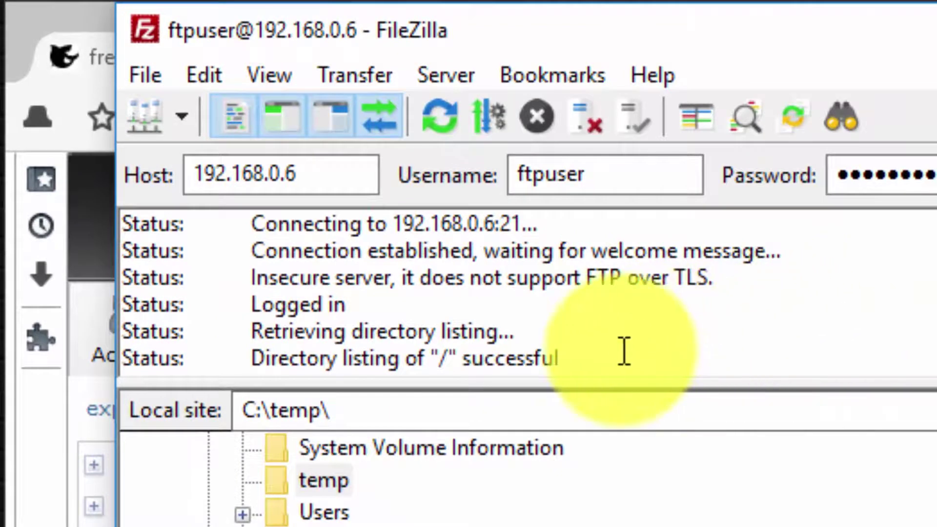
Highlight the Logged in and final connection status lines in FileZilla's message log
left_click_drag(621, 350, 226, 341)
left_click(576, 295)
left_click_drag(429, 293, 74, 298)
left_click_drag(591, 370, 103, 340)
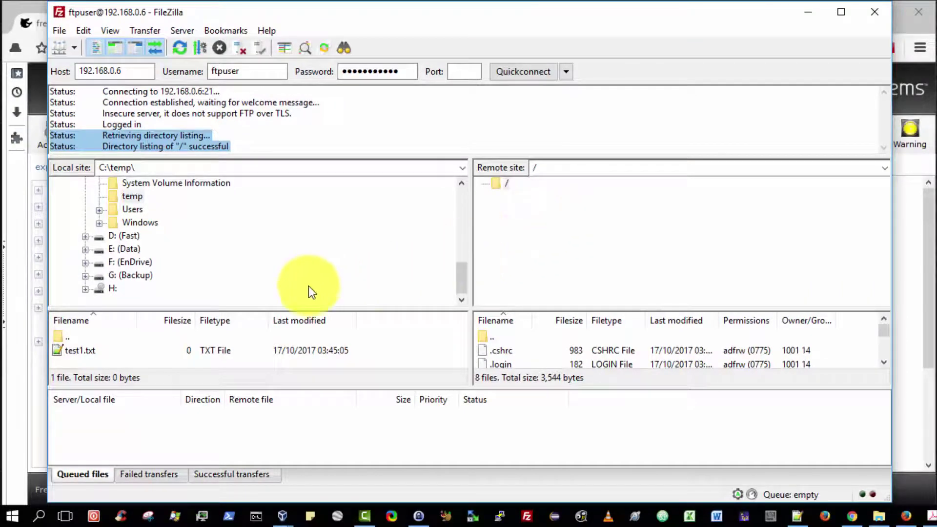
Upload test1.txt from the local C:\temp list to the server's root folder
left_click(71, 352)
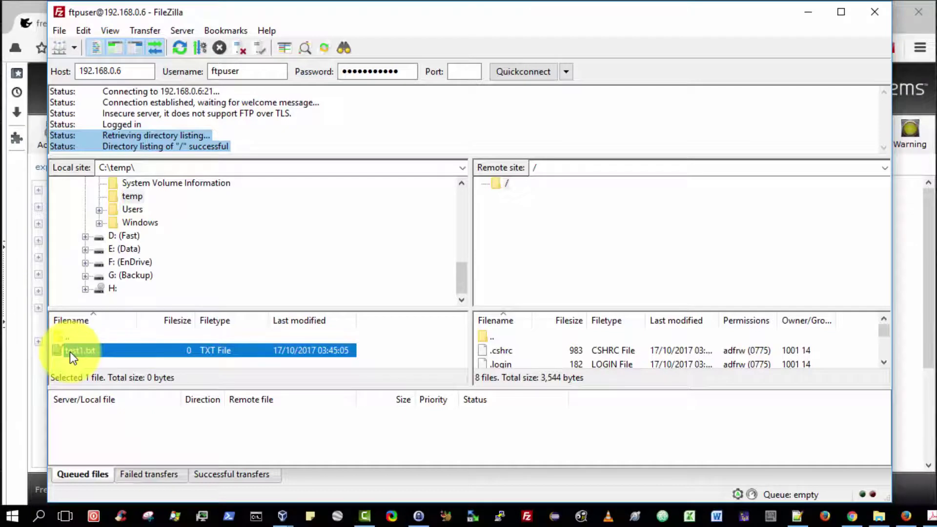
left_click_drag(70, 352, 604, 241)
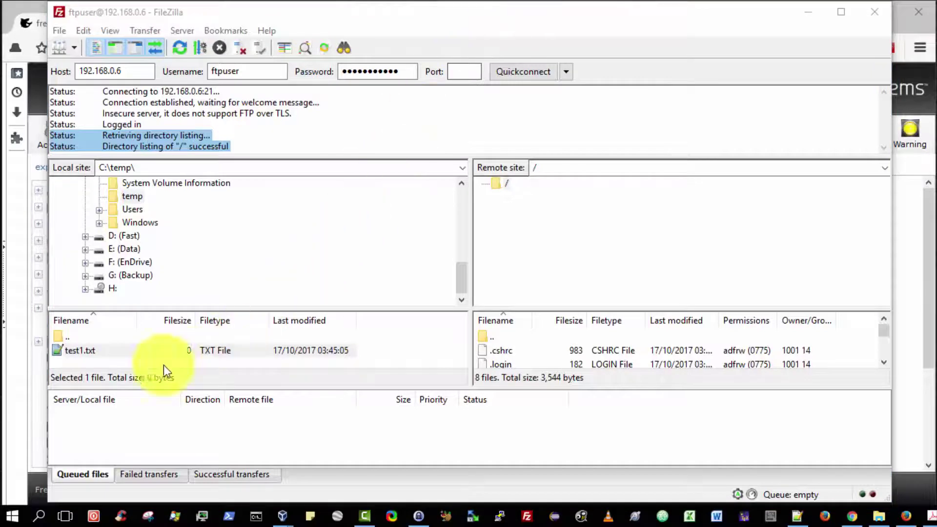
left_click(87, 349)
left_click(87, 349)
left_click(126, 355)
right_click(111, 352)
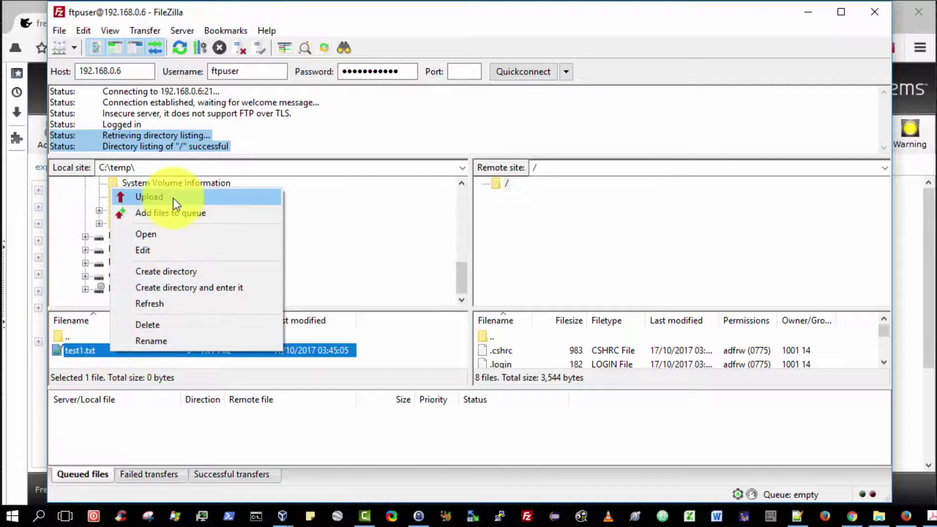
left_click(174, 198)
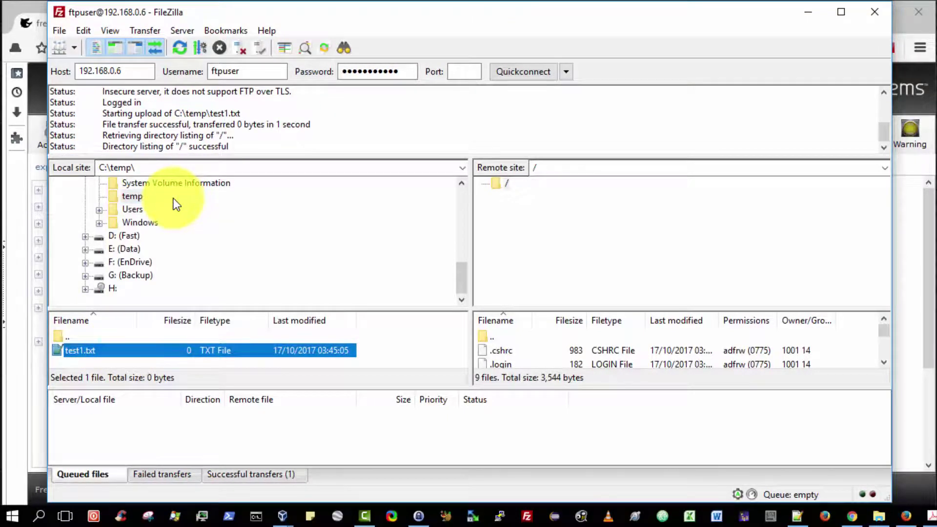
In FileZilla, check the Successful transfers list and refresh the server's root listing
left_click(551, 230)
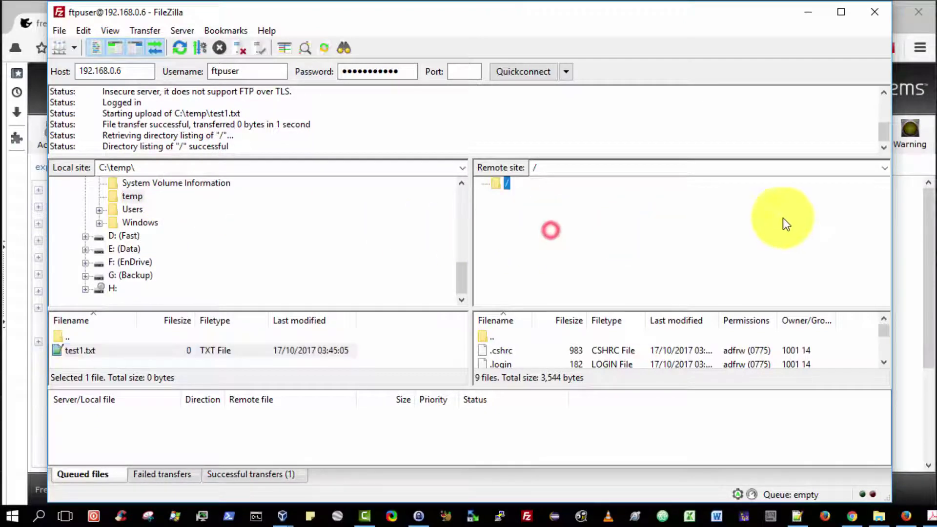
left_click(633, 224)
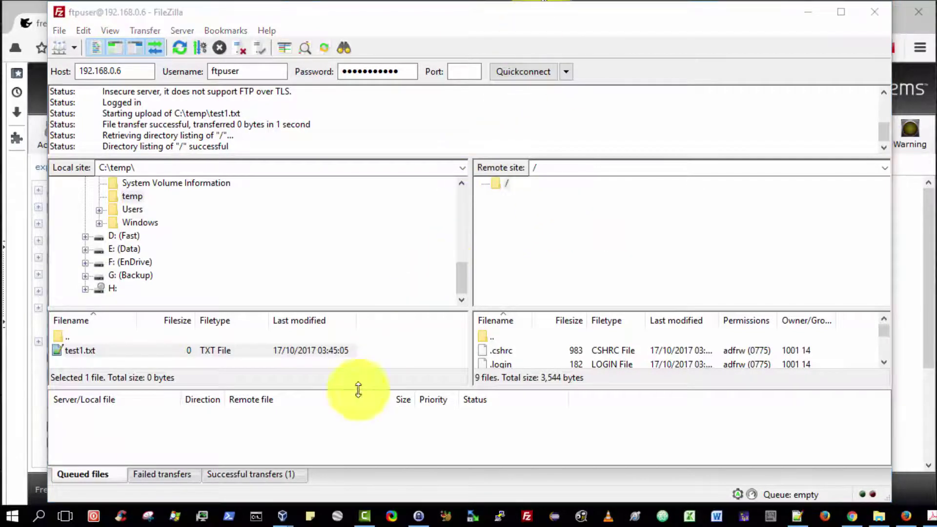
left_click(260, 476)
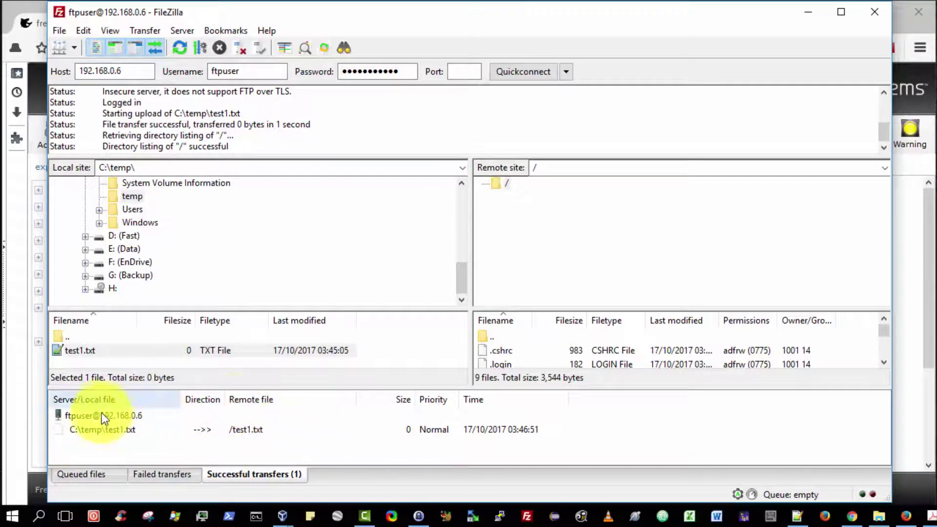
left_click(179, 48)
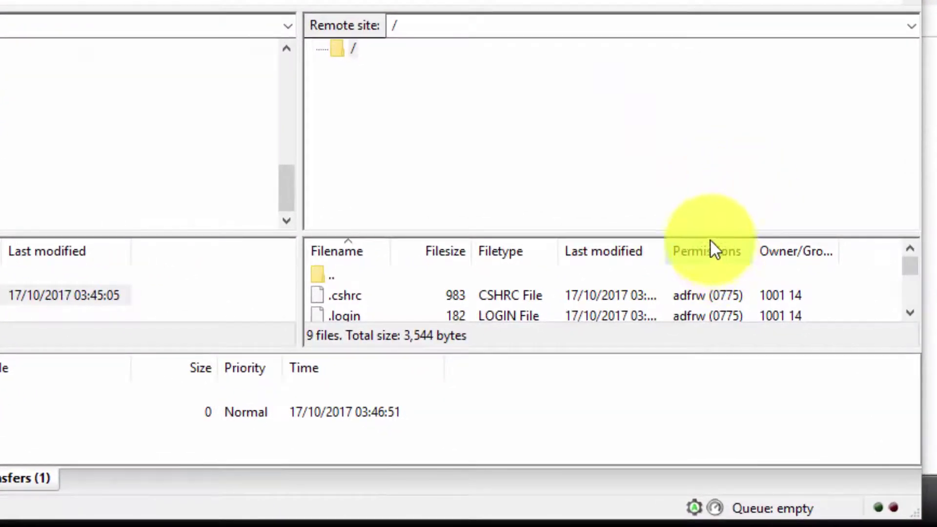
Enlarge the remote file list to spot test1.txt, then return to the FreeNAS web page
left_click(671, 232)
left_click_drag(671, 232, 671, 163)
left_click_drag(913, 239, 916, 313)
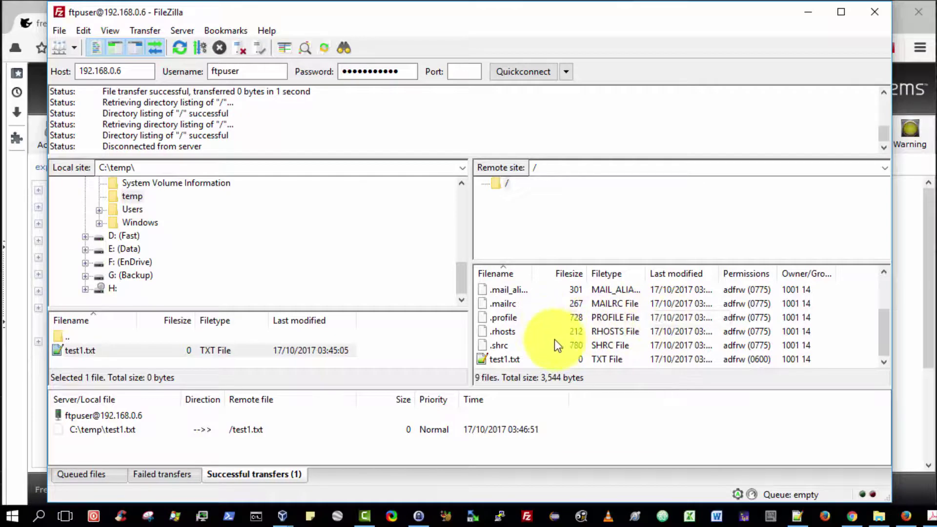
left_click(502, 347)
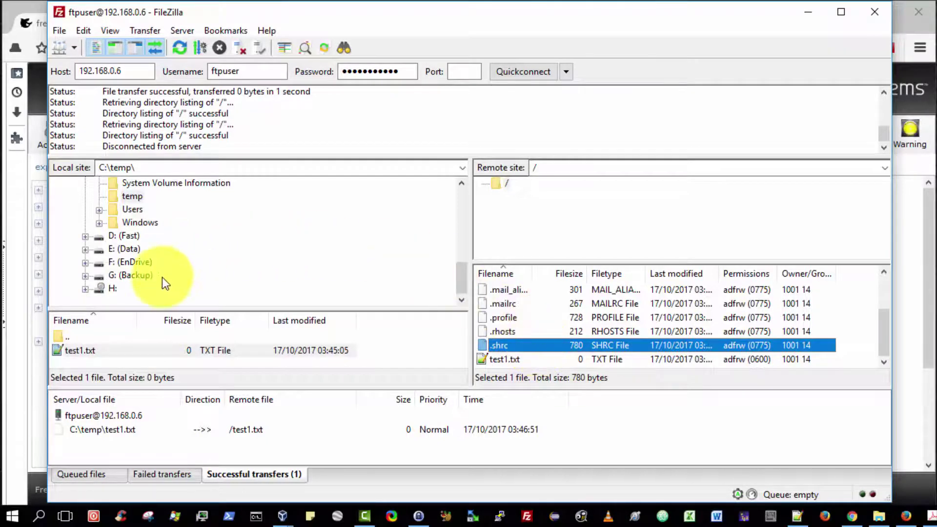
left_click(572, 225)
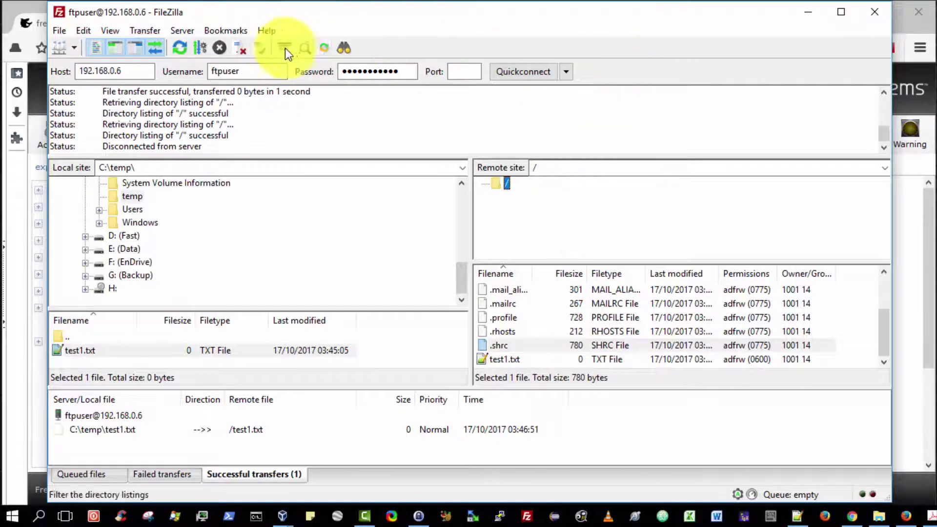
left_click(42, 24)
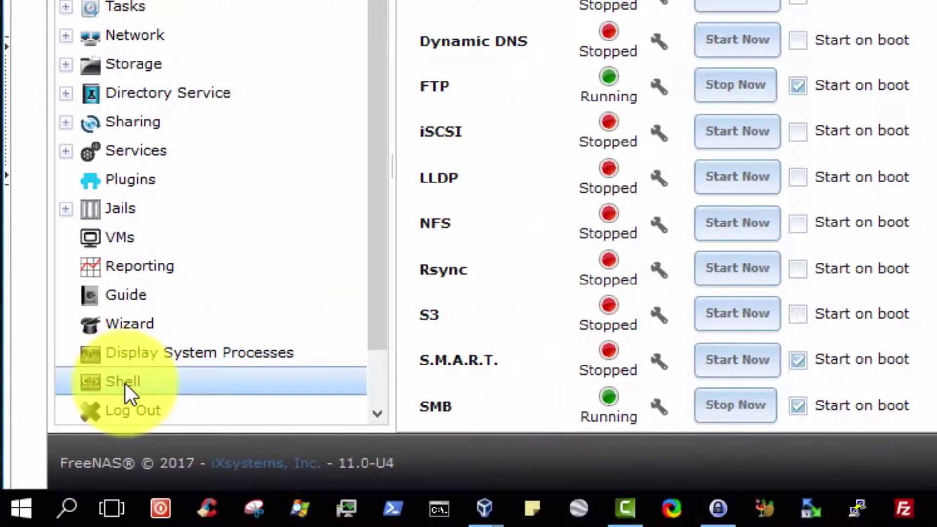
In the FreeNAS Shell, change into /mnt, then raid5vol, listing each with ls -al
left_click(116, 391)
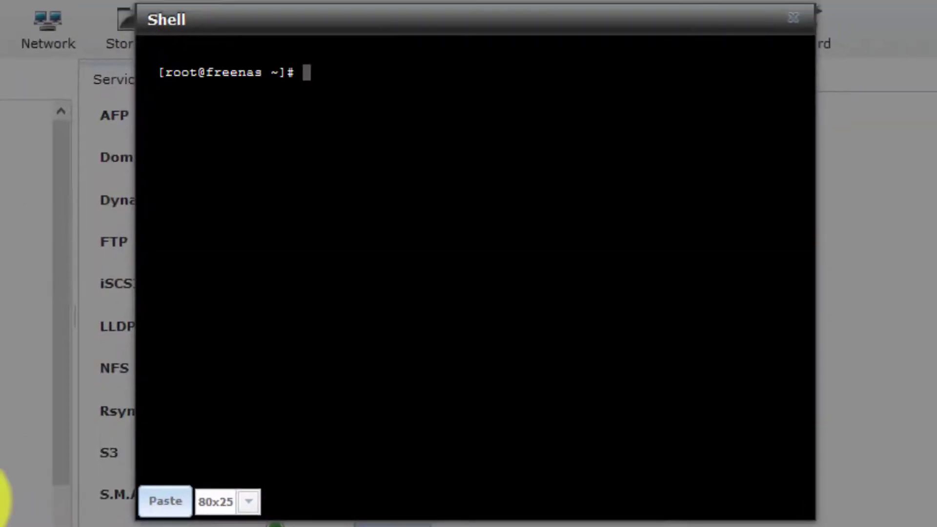
left_click(372, 157)
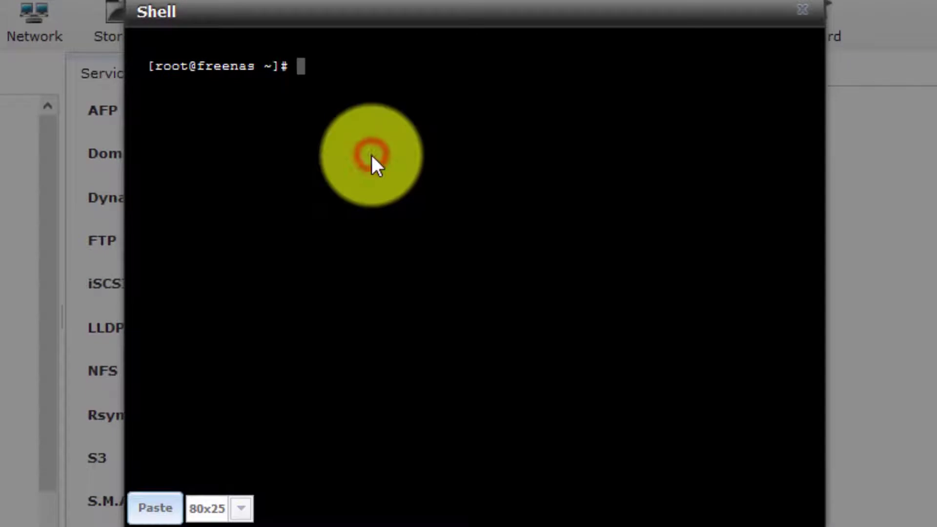
type("cd /mnt")
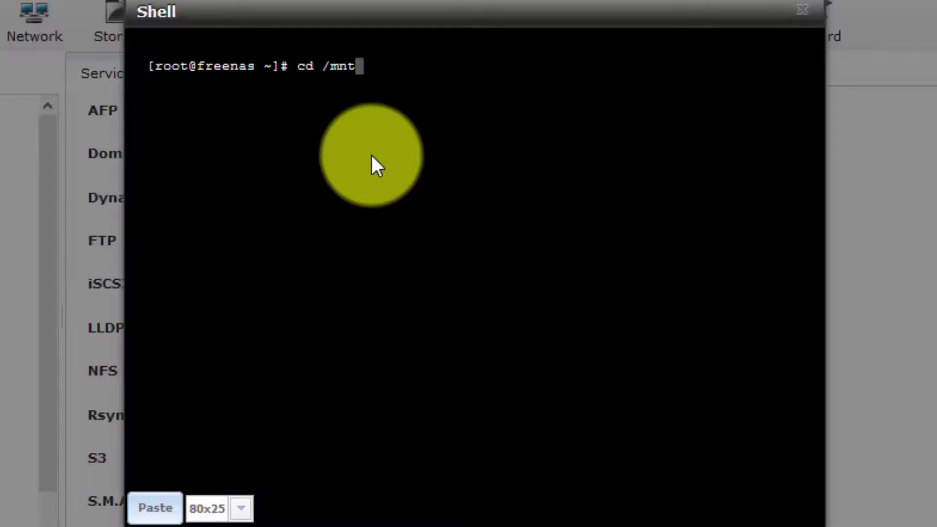
key("Return")
type("ls -")
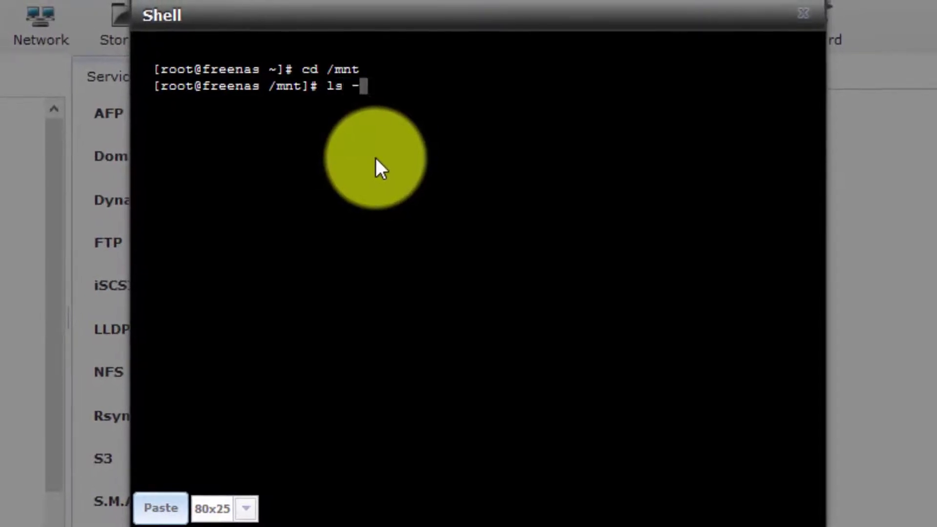
type("al")
key("Return")
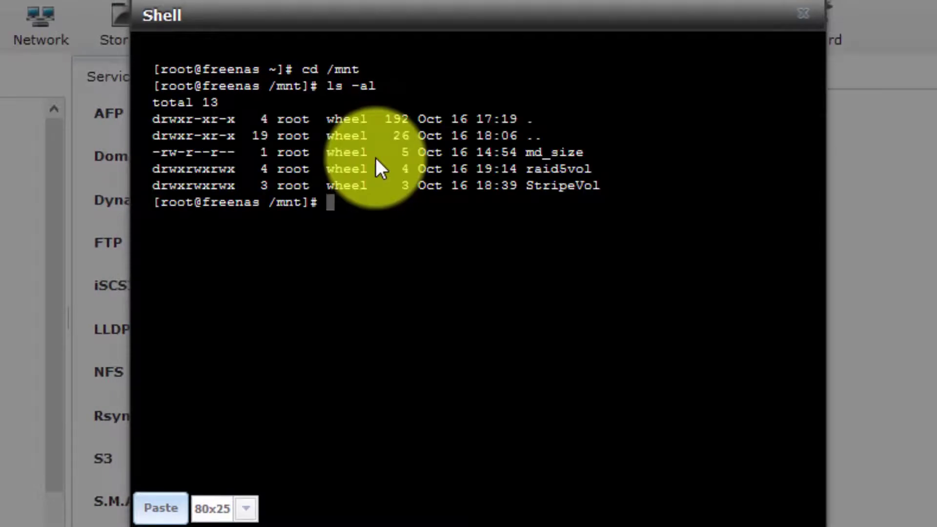
type("cd ra")
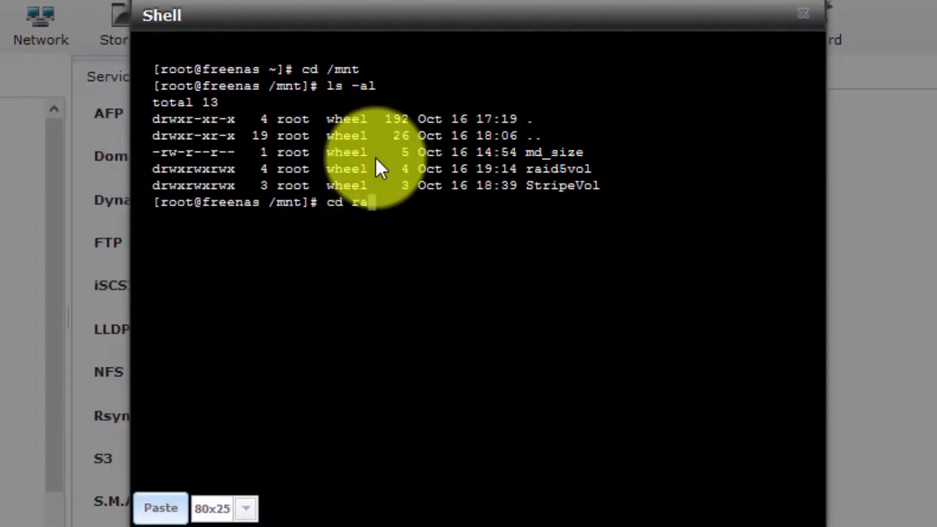
key("Tab")
key("Return")
type("ls -al")
key("Return")
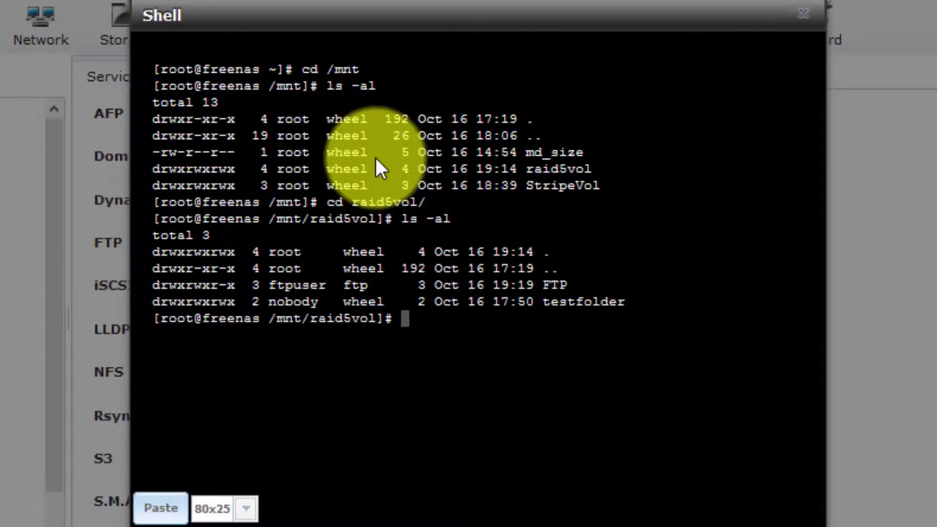
Go into FTP, then ftpuser, listing each with ls -al to confirm test1.txt
type("cd F")
key("Tab")
key("Return")
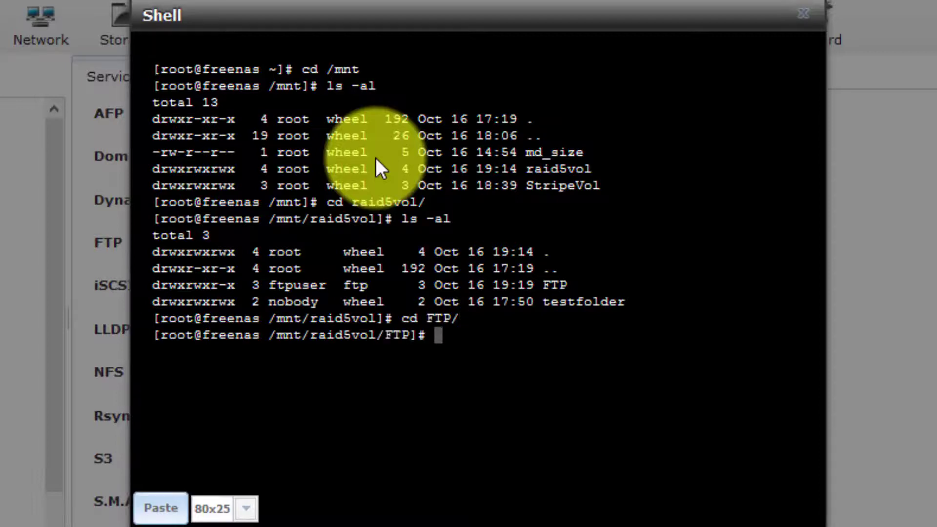
type("ls -al")
key("Return")
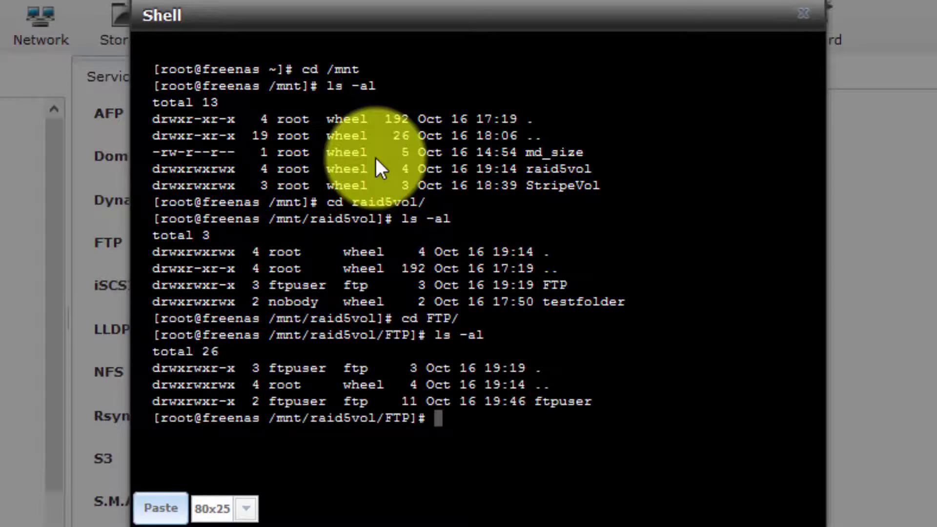
type("cd ftp")
key("Tab")
key("Return")
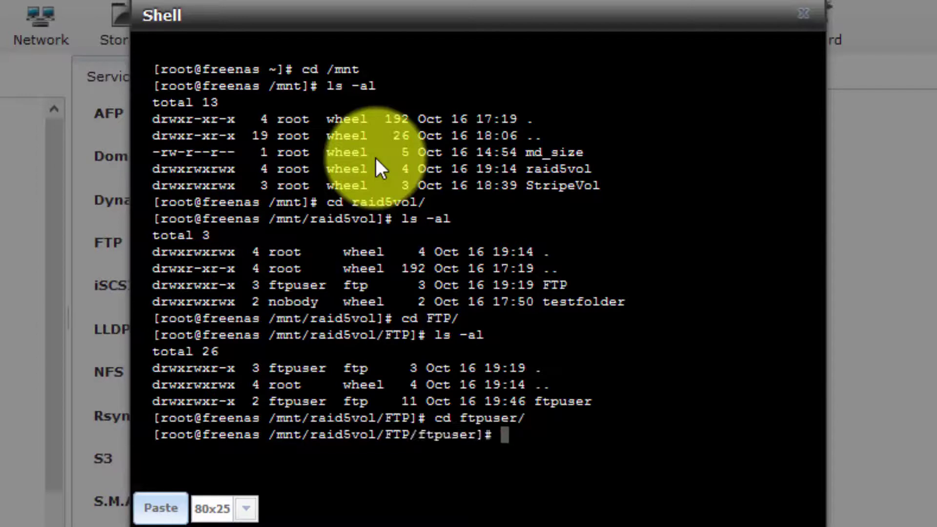
type("ls -al")
key("Return")
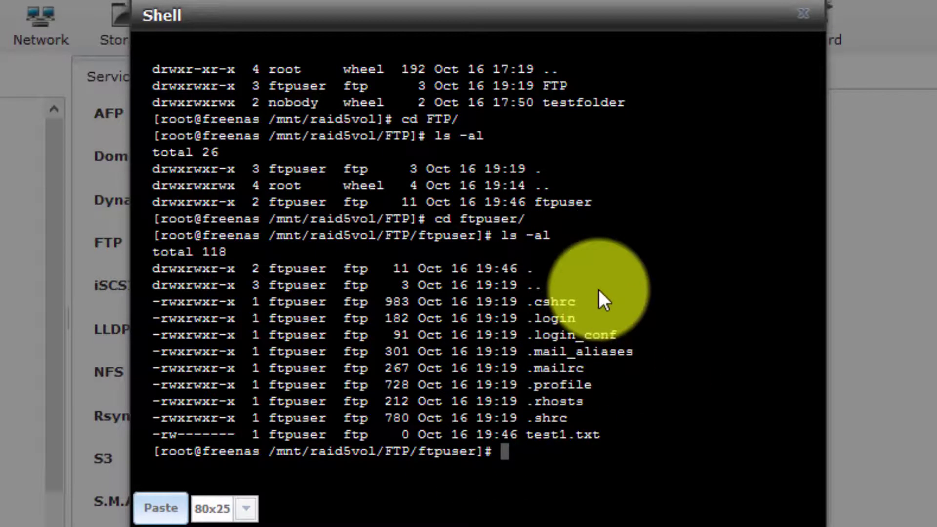
Run 'touch remotefile.txt' in the ftpuser folder, then 'ls -al' to confirm it exists
type("c")
key("BackSpace")
type("touch ")
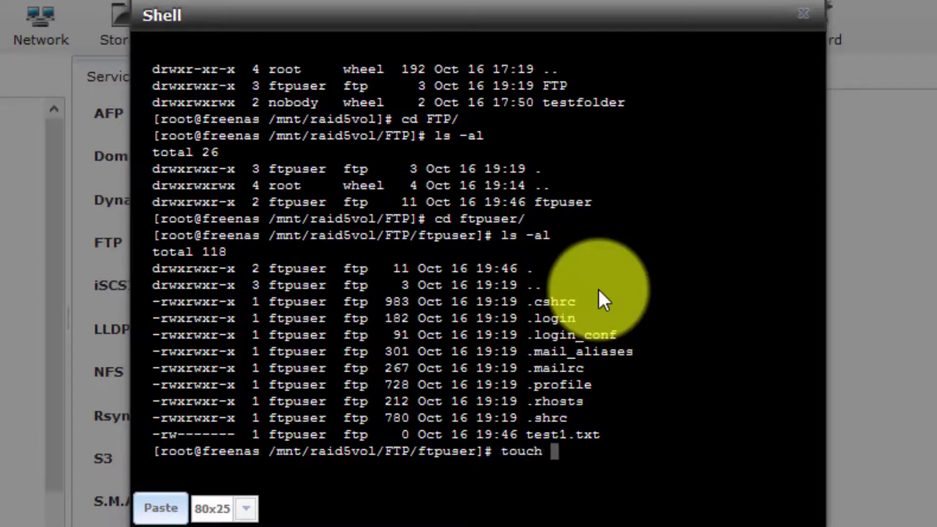
type("remotefile.txt")
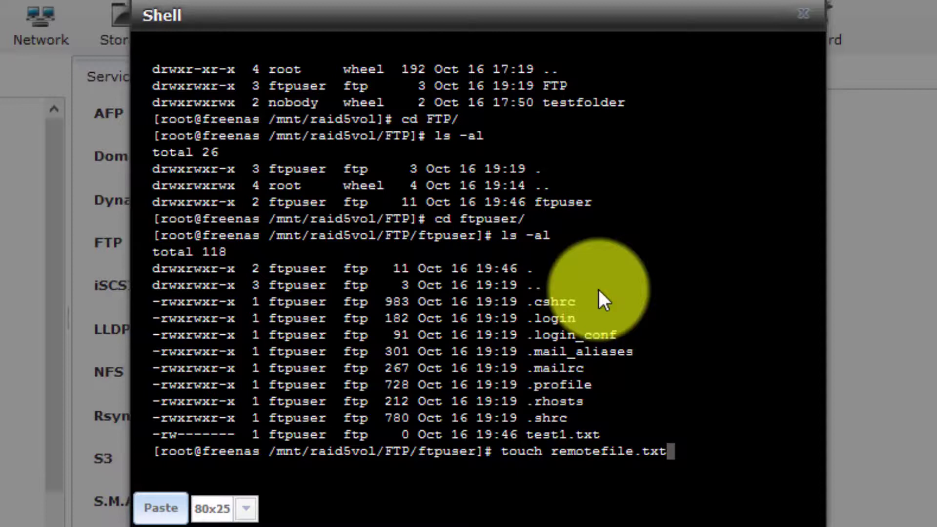
key("Return")
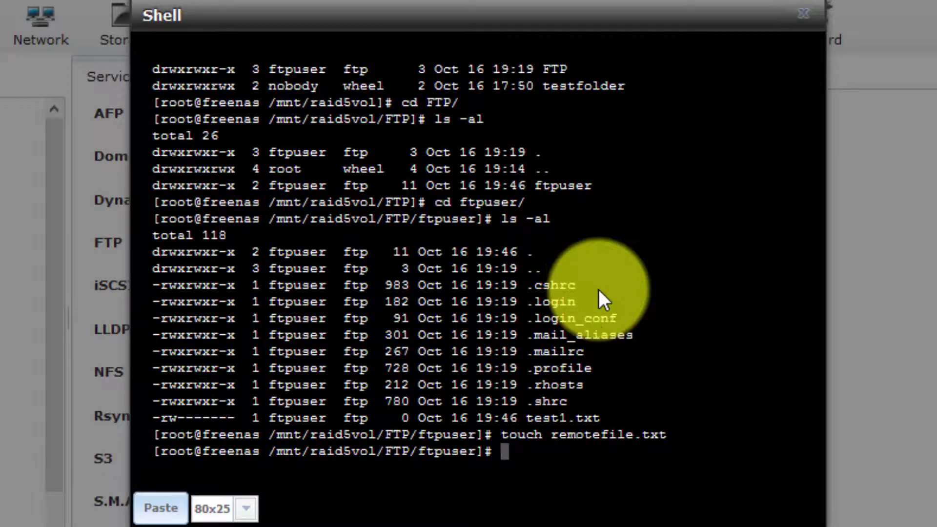
type("ls -al")
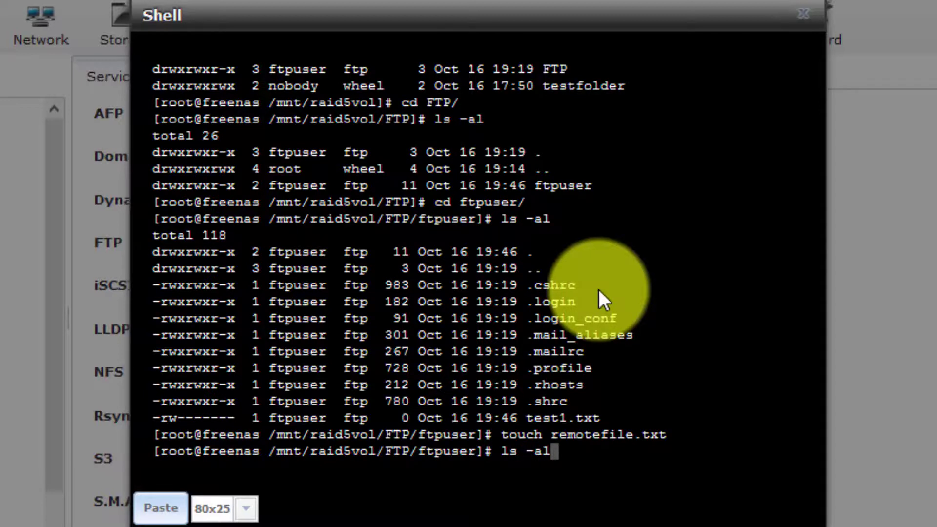
key("Return")
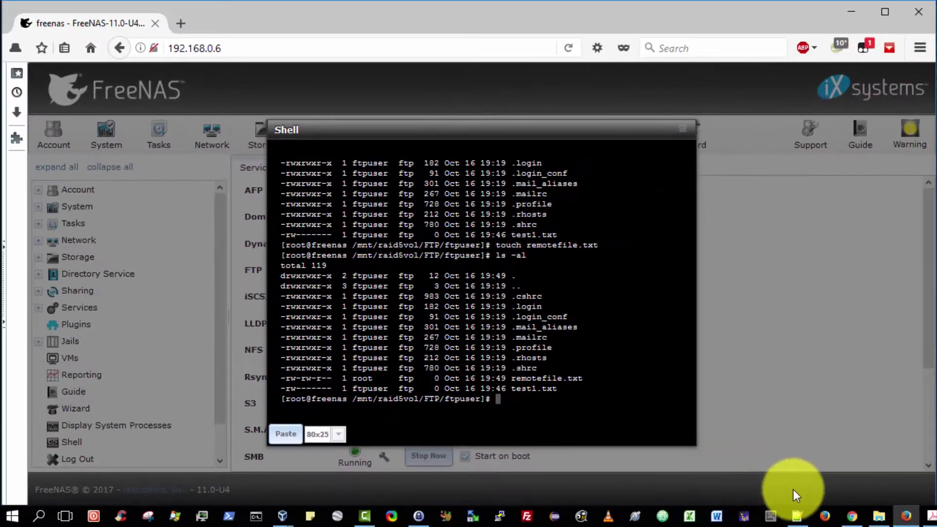
Bring FileZilla back to the front and refresh the server's file list
mouse_move(931, 516)
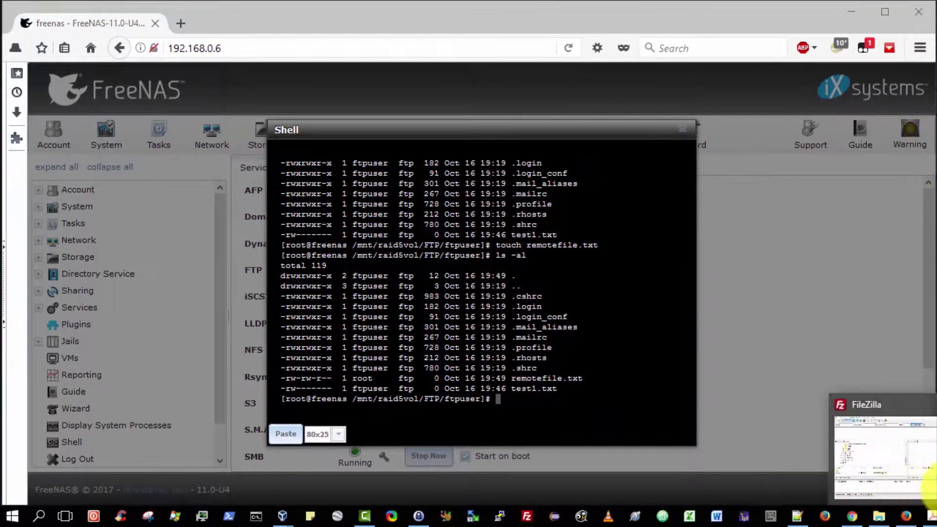
left_click(908, 459)
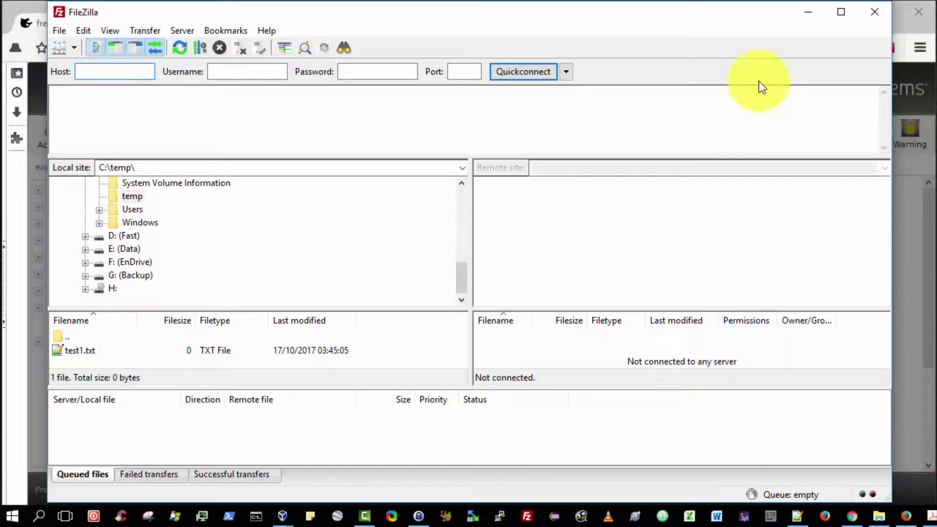
left_click(874, 12)
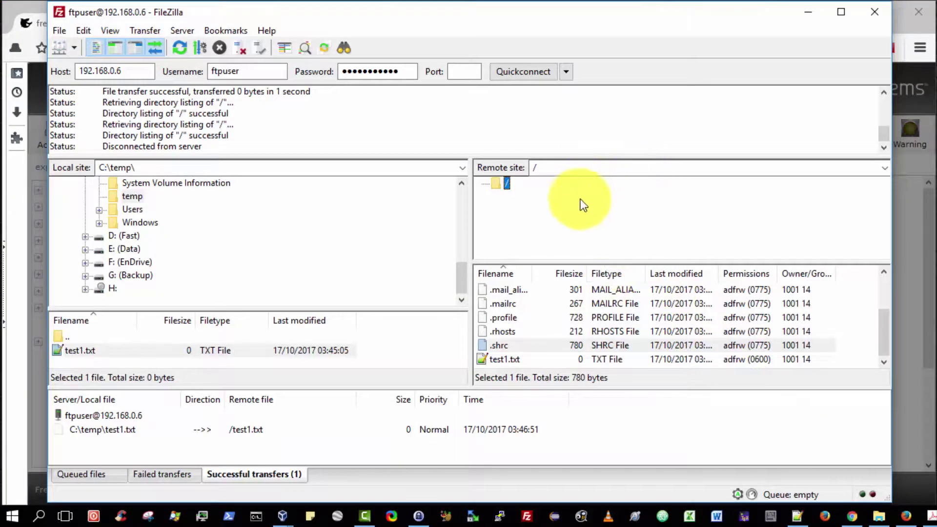
left_click(180, 48)
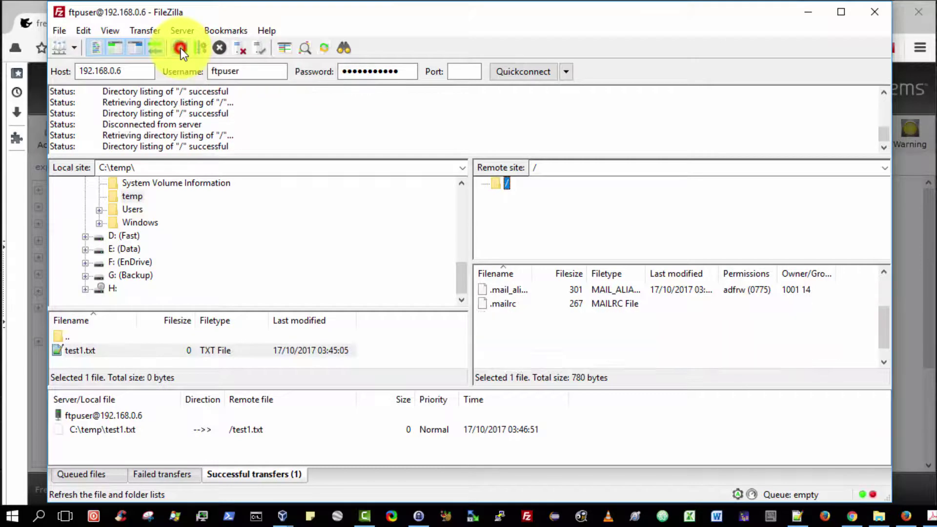
Choose local folder temp and download remotefile.txt from the server into C:\temp
left_click_drag(879, 324, 889, 361)
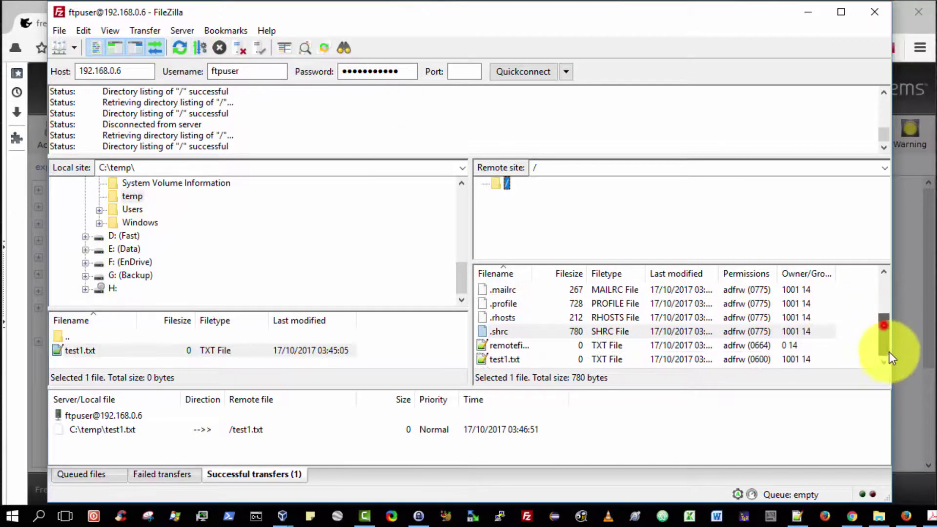
left_click_drag(535, 272, 594, 287)
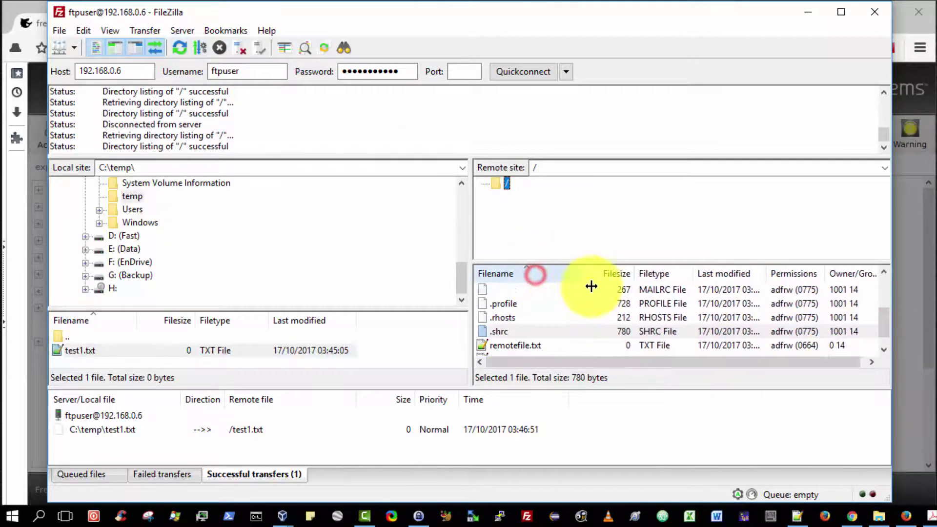
left_click(558, 332)
left_click(531, 345)
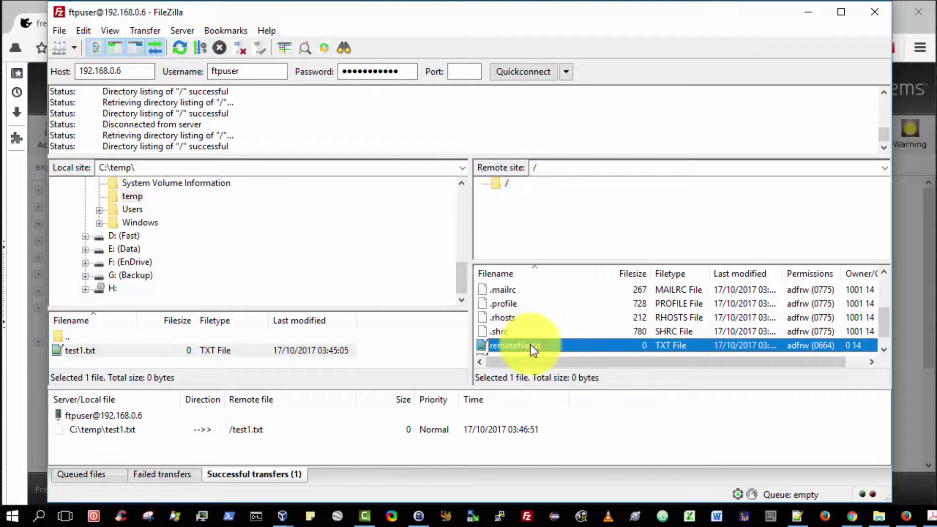
left_click_drag(464, 282, 460, 260)
left_click(134, 263)
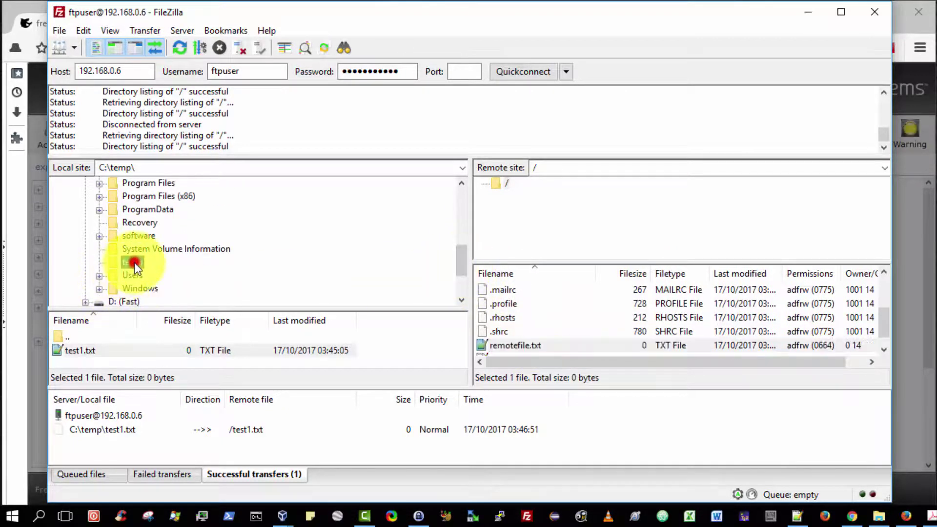
left_click(521, 346)
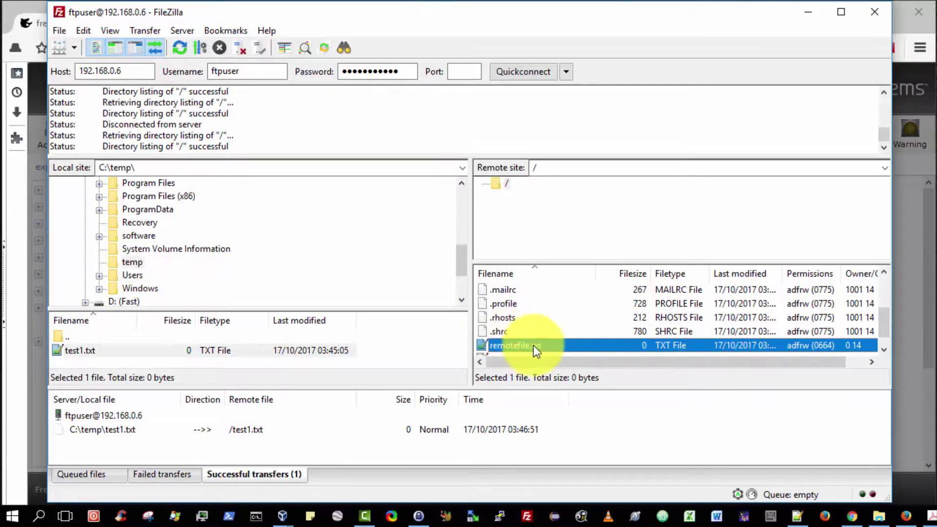
right_click(534, 345)
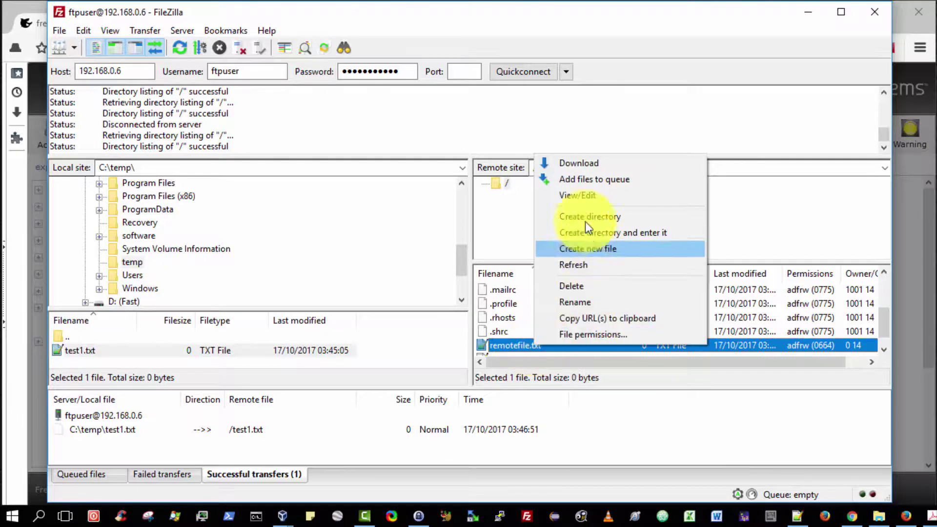
left_click(583, 165)
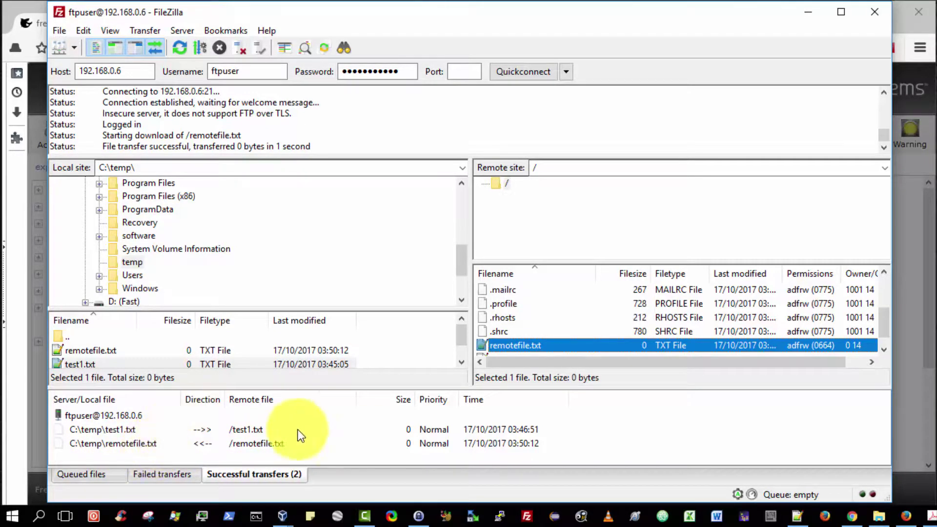
Open C:\temp in File Explorer and select remotefile.txt, shown beside test1.txt
left_click(877, 520)
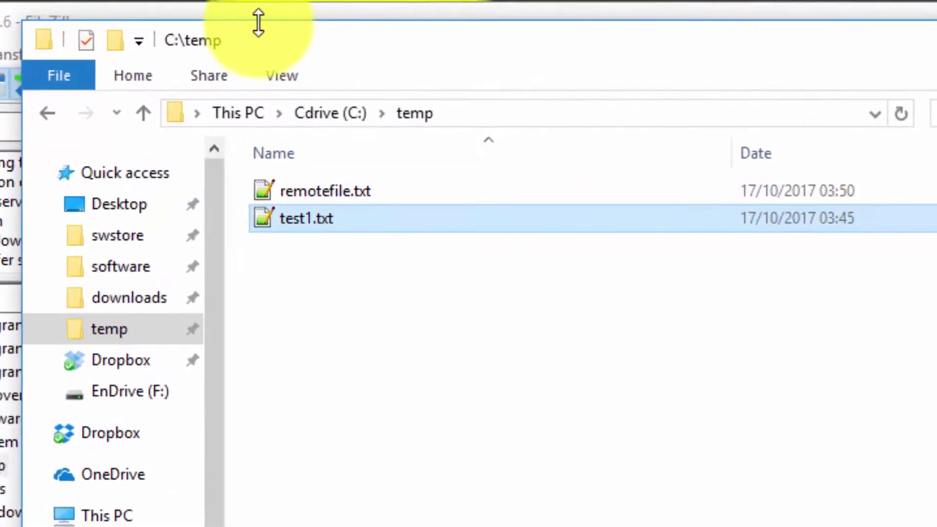
left_click(327, 191)
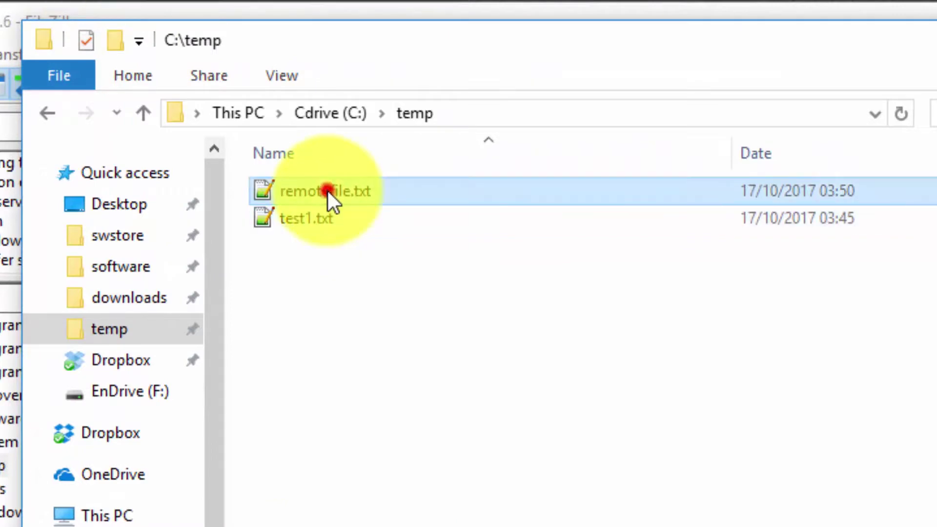